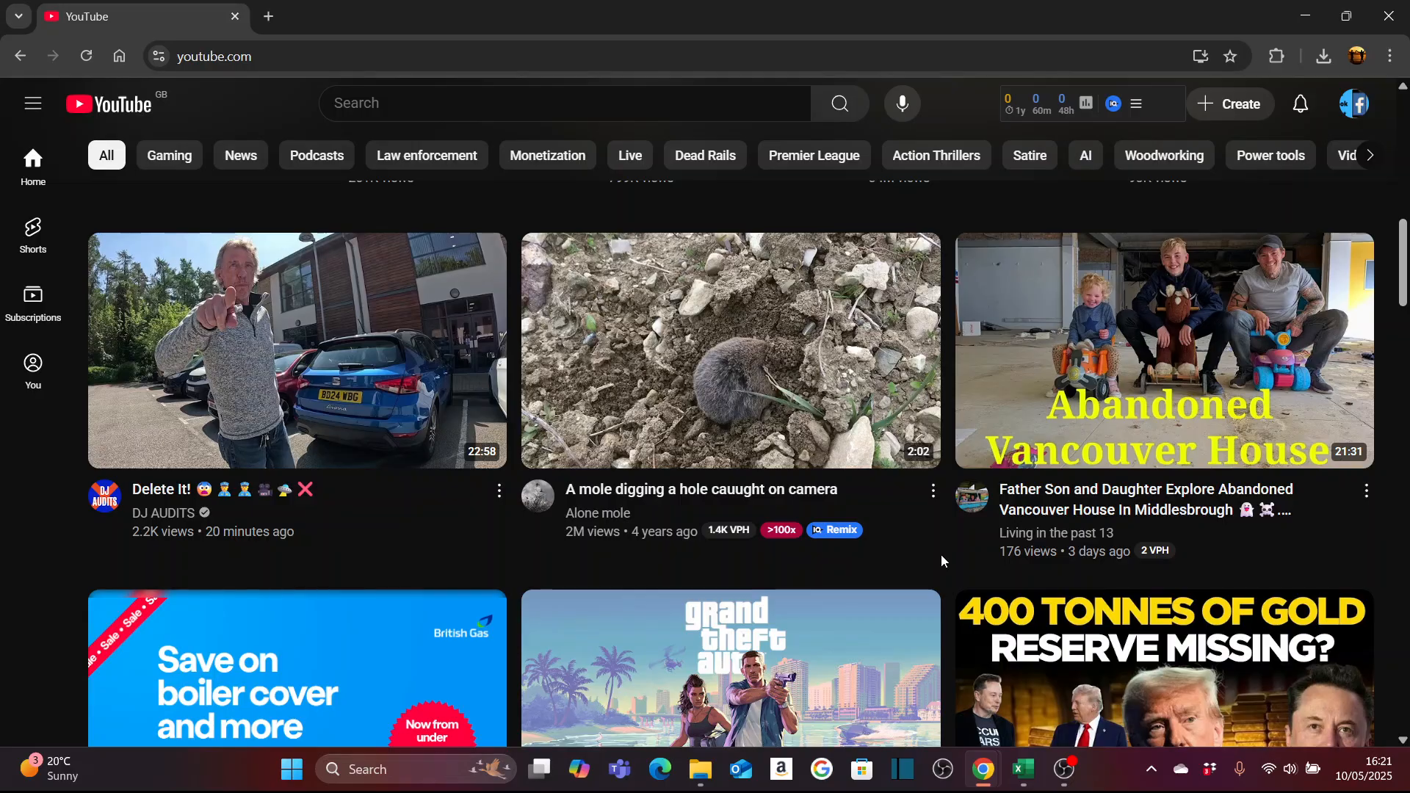
# - Switch to YouTube Studio for the current channel and start a new video upload
pyautogui.click(1358, 110)
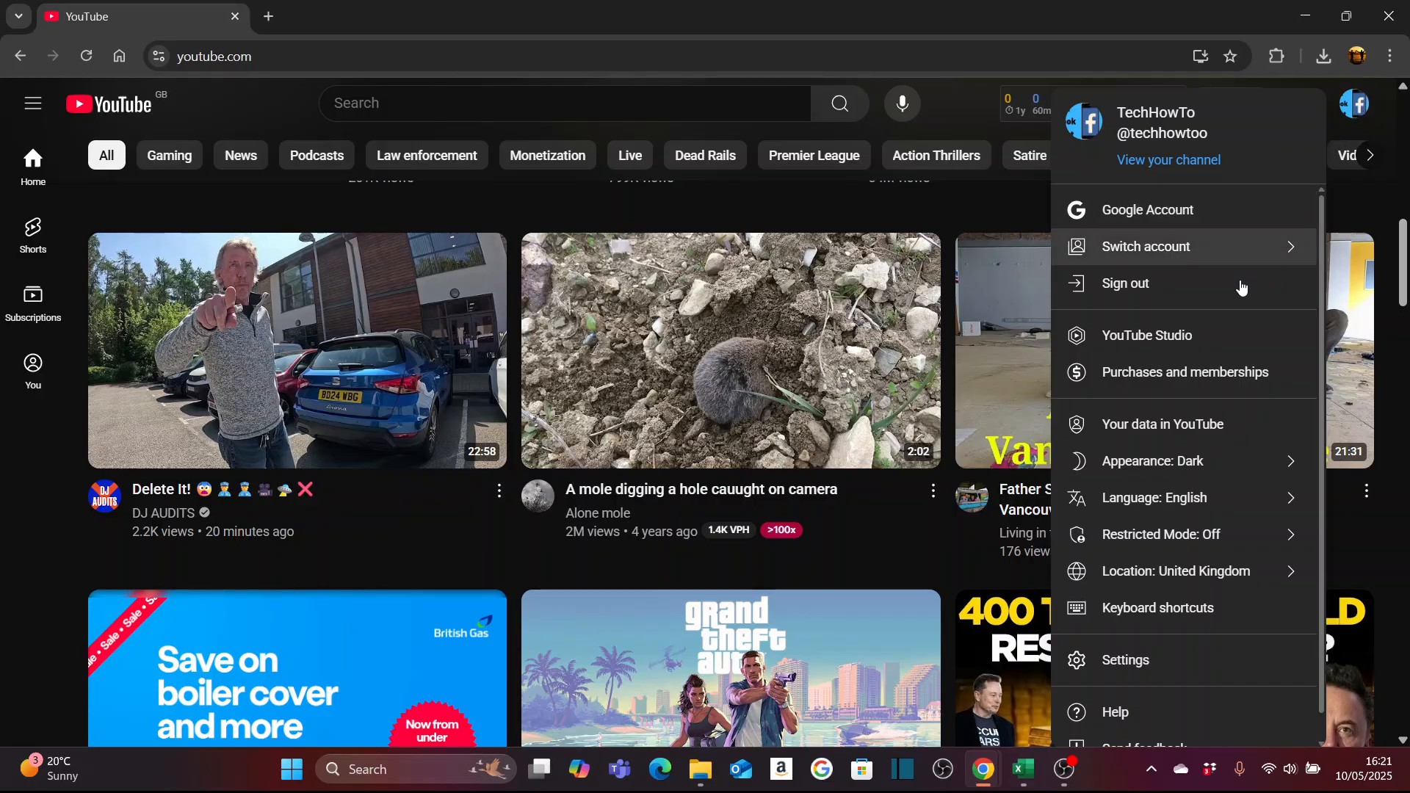
pyautogui.click(1203, 338)
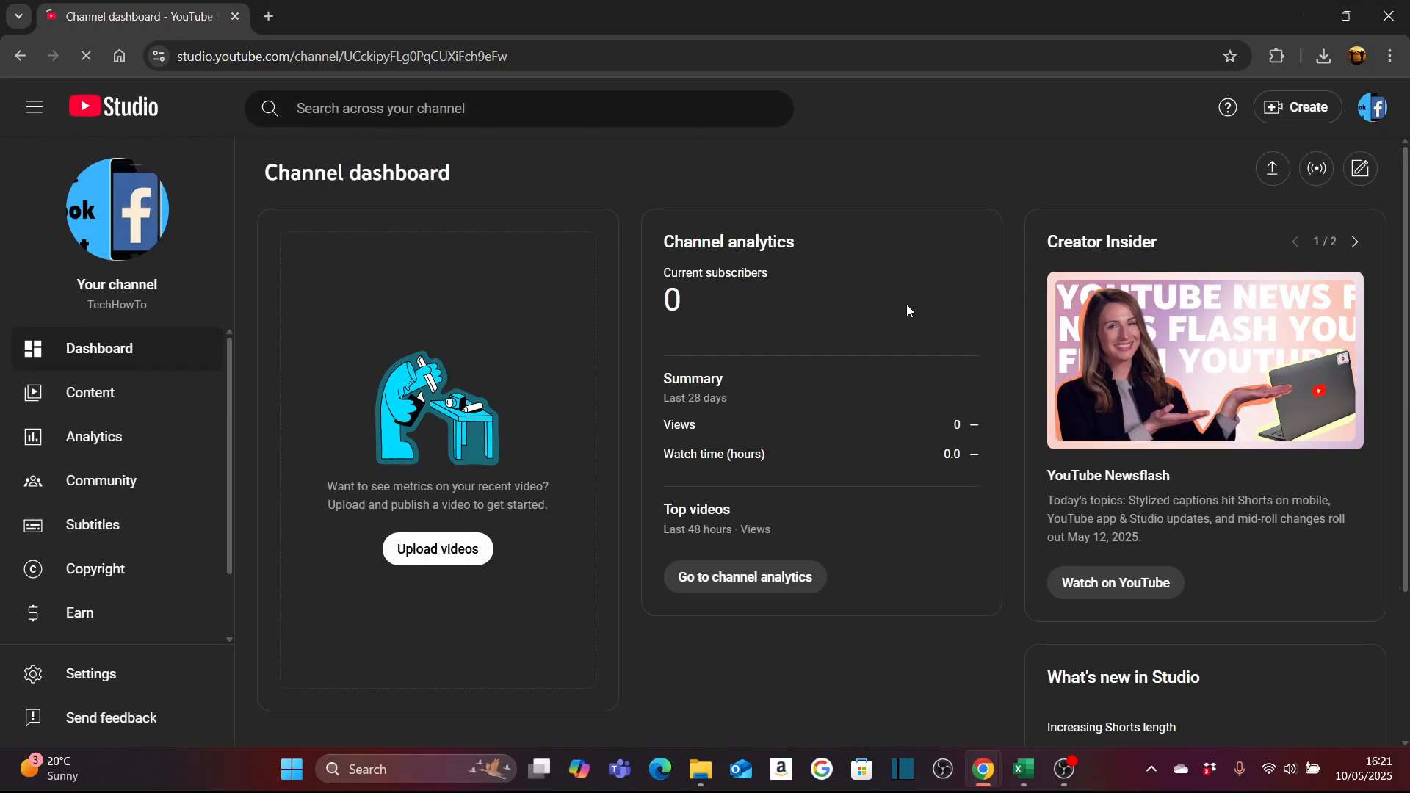
pyautogui.click(1316, 113)
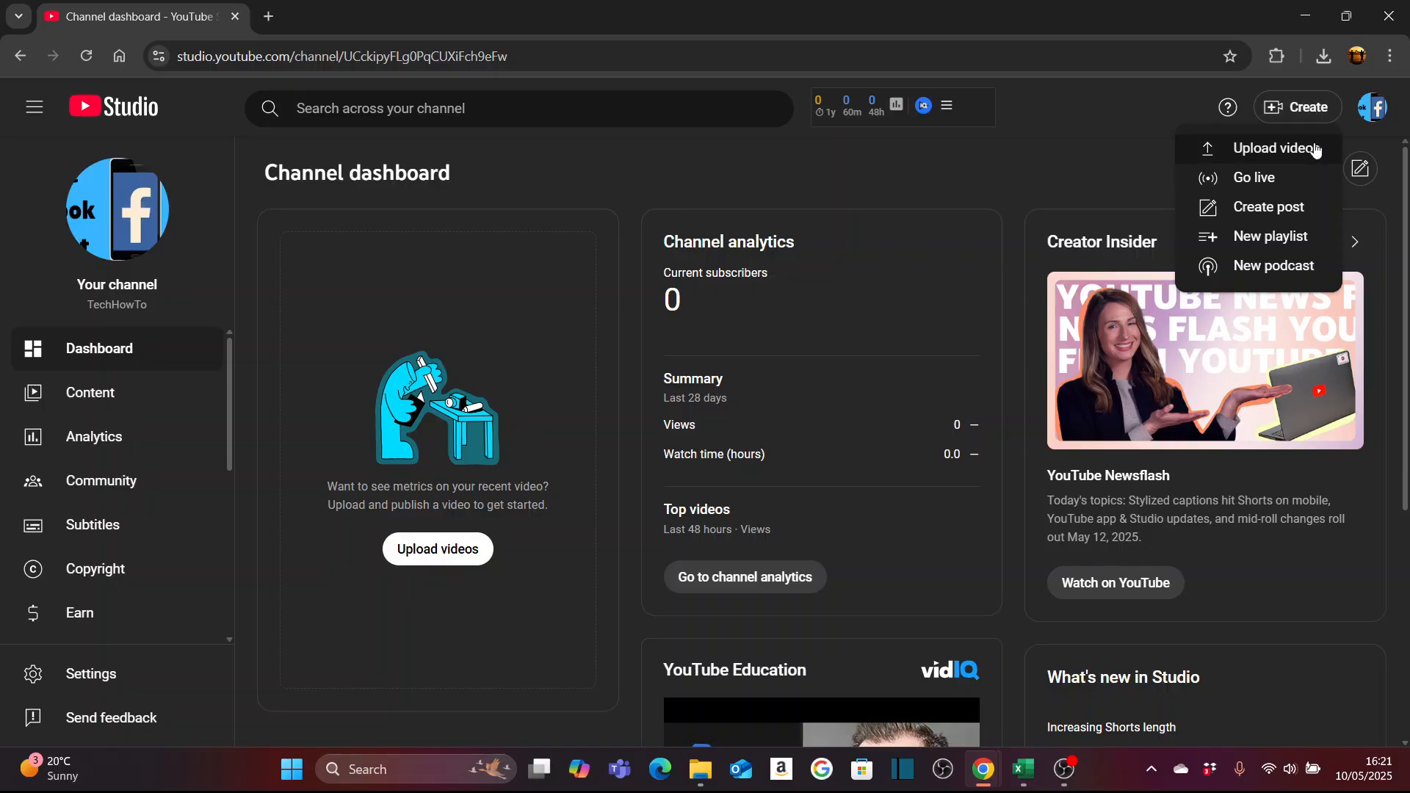
pyautogui.click(1274, 150)
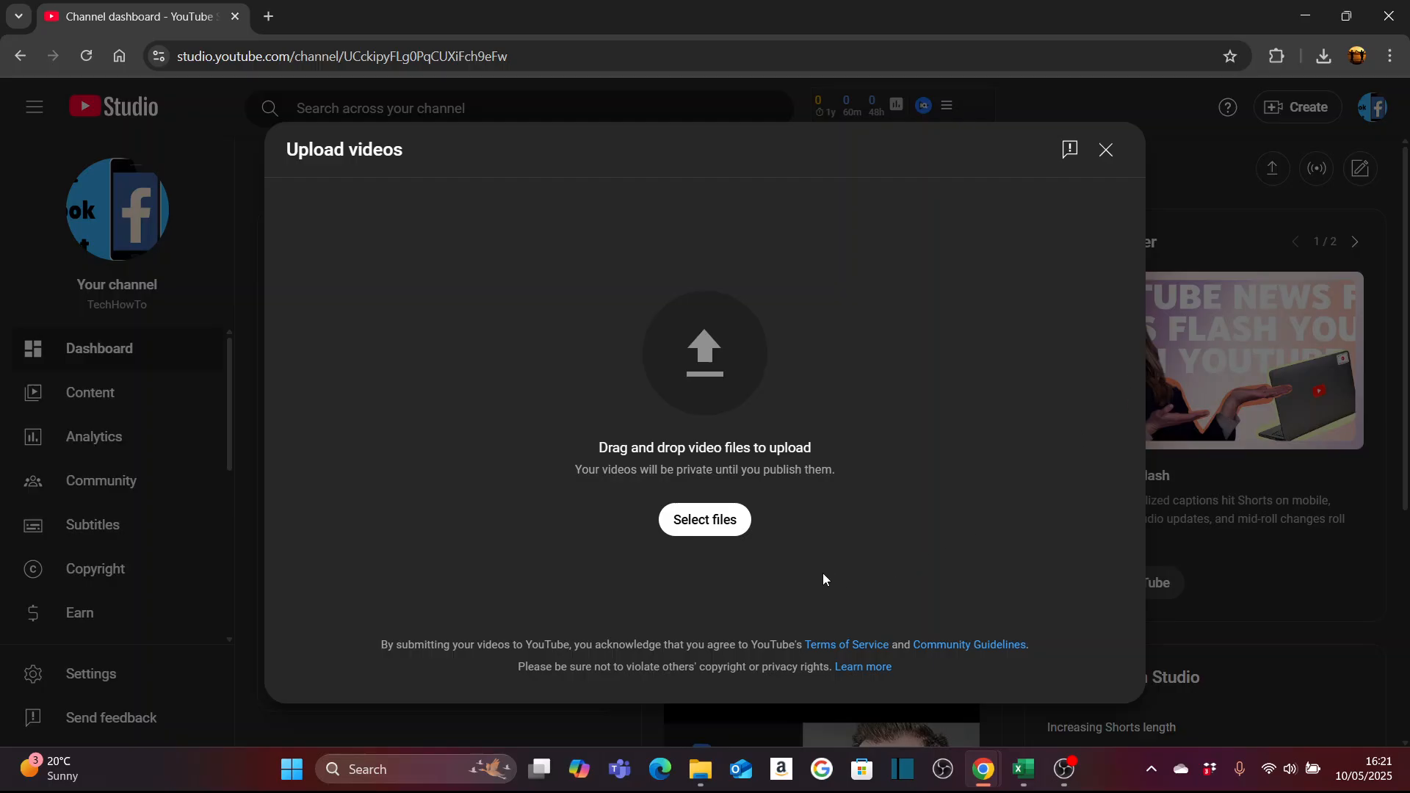
# - Select the video file "Untitled design (2)" from the Downloads folder and upload it
pyautogui.click(703, 522)
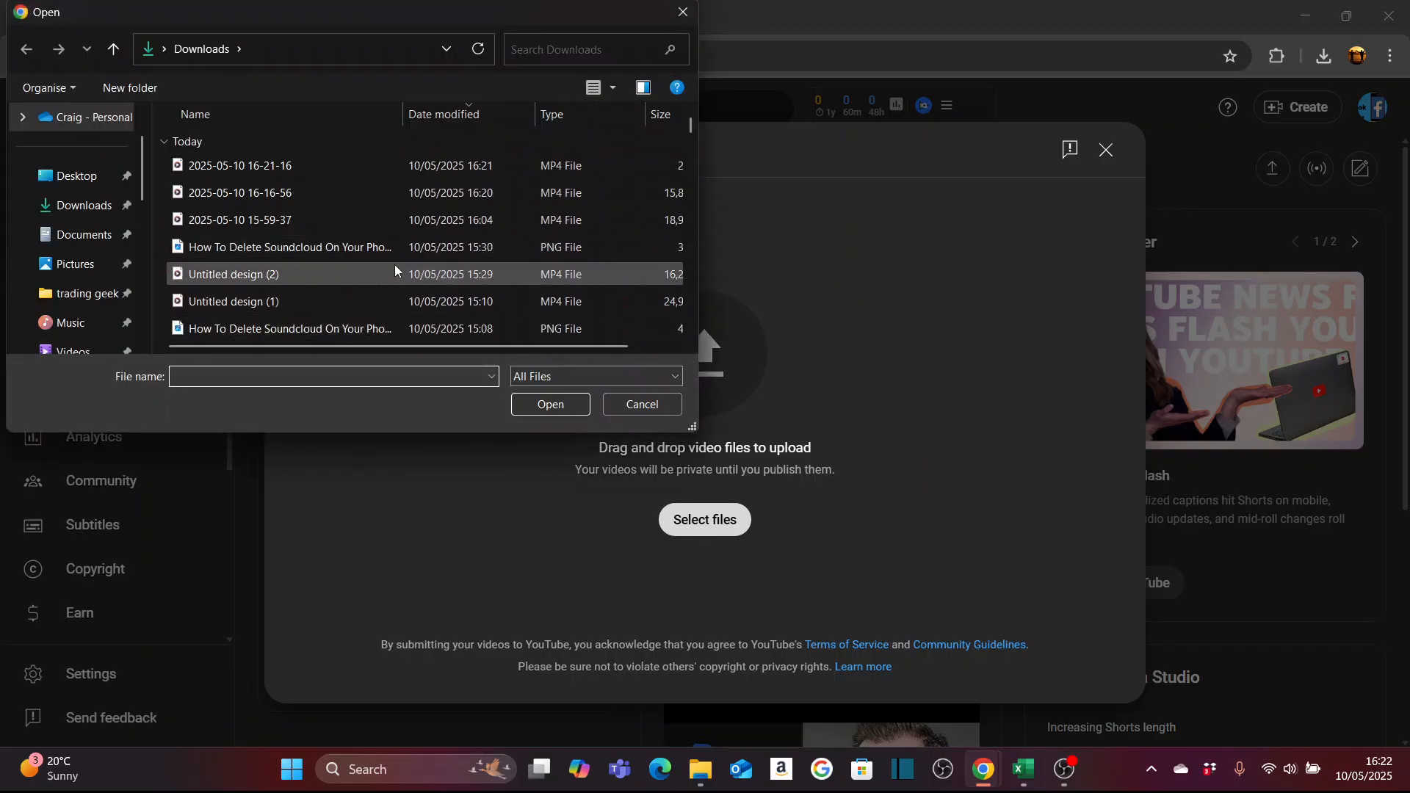
pyautogui.click(324, 274)
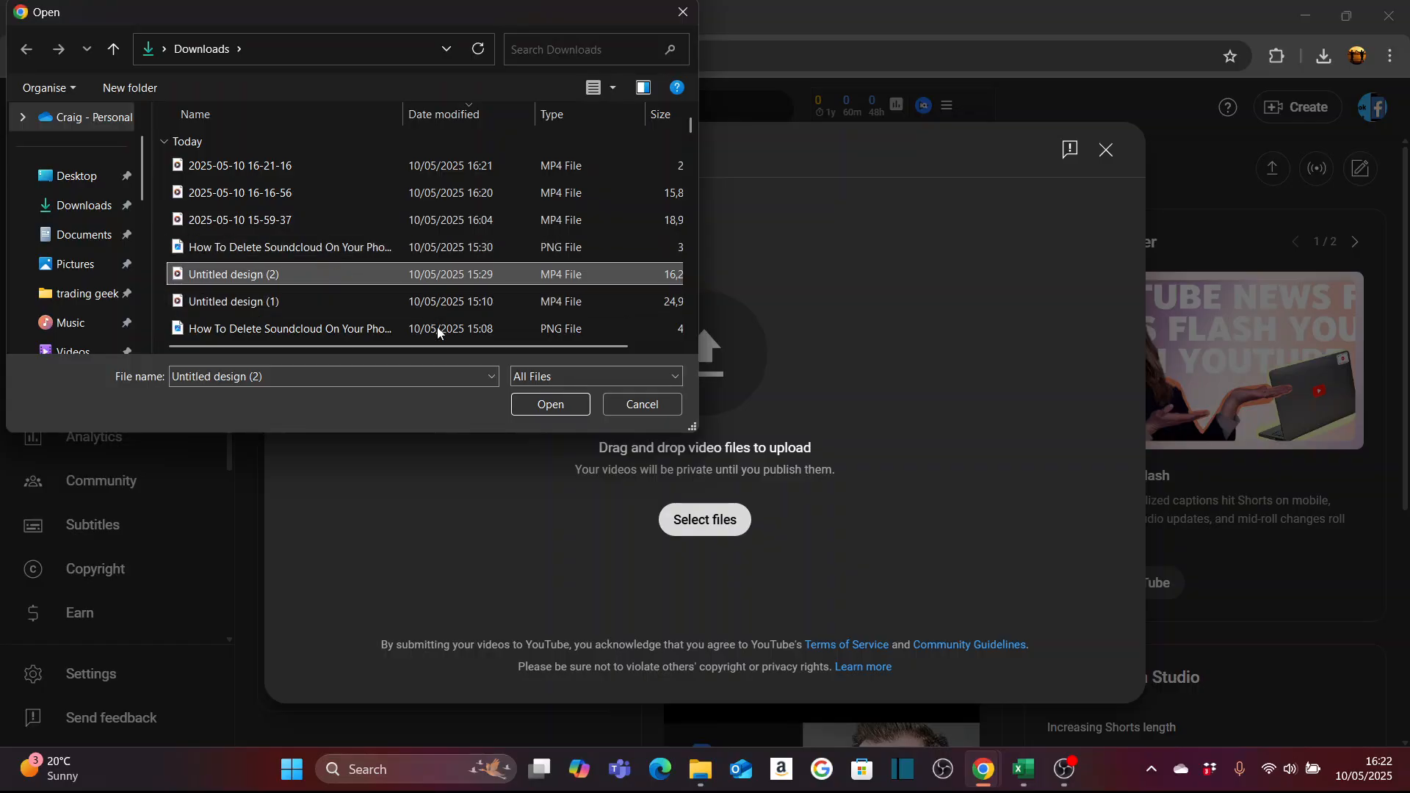
pyautogui.click(559, 406)
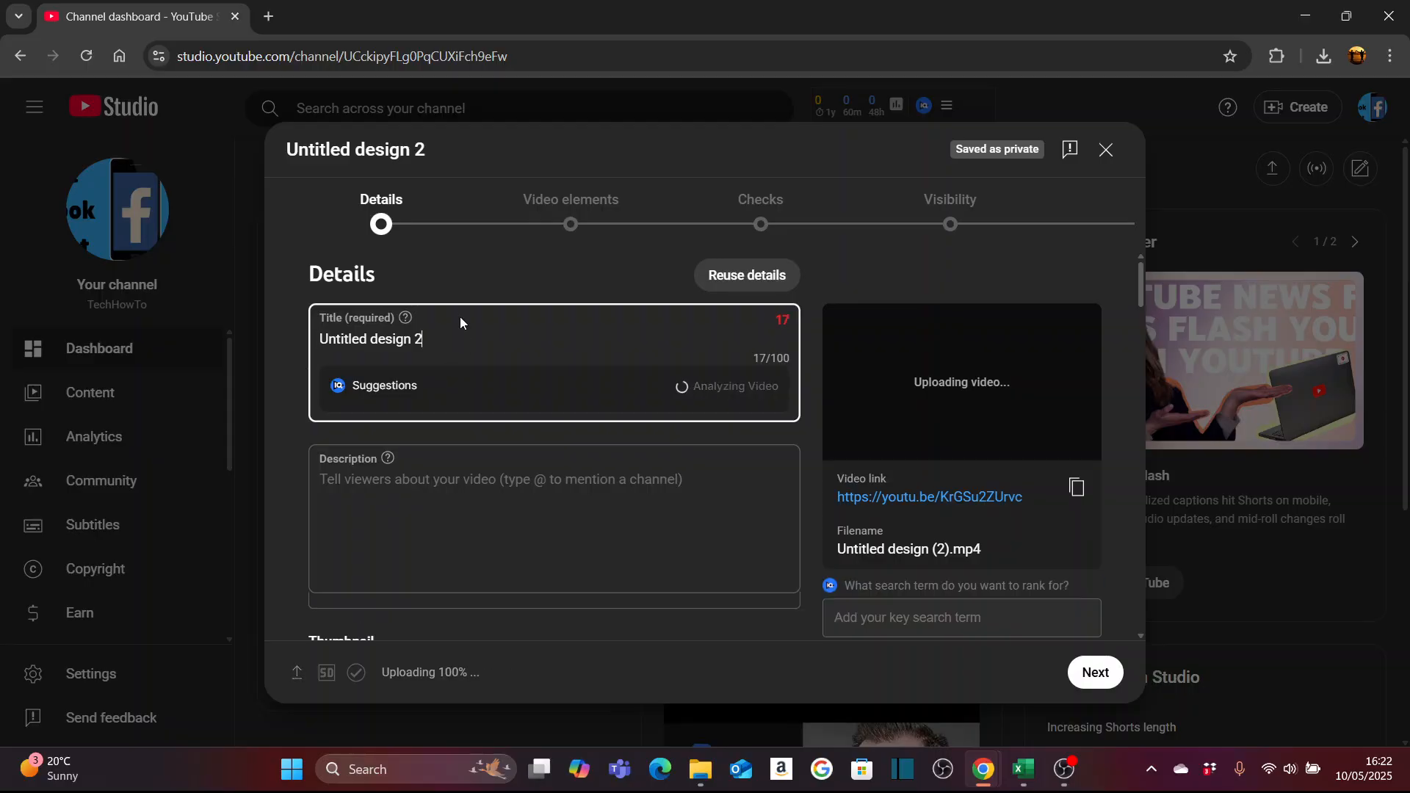
# - Replace the video's default title with "how to delete facebook"
pyautogui.press('BackSpace')
pyautogui.press('BackSpace')
pyautogui.press('BackSpace')
pyautogui.press('BackSpace')
pyautogui.press('BackSpace')
pyautogui.press('BackSpace')
pyautogui.press('BackSpace')
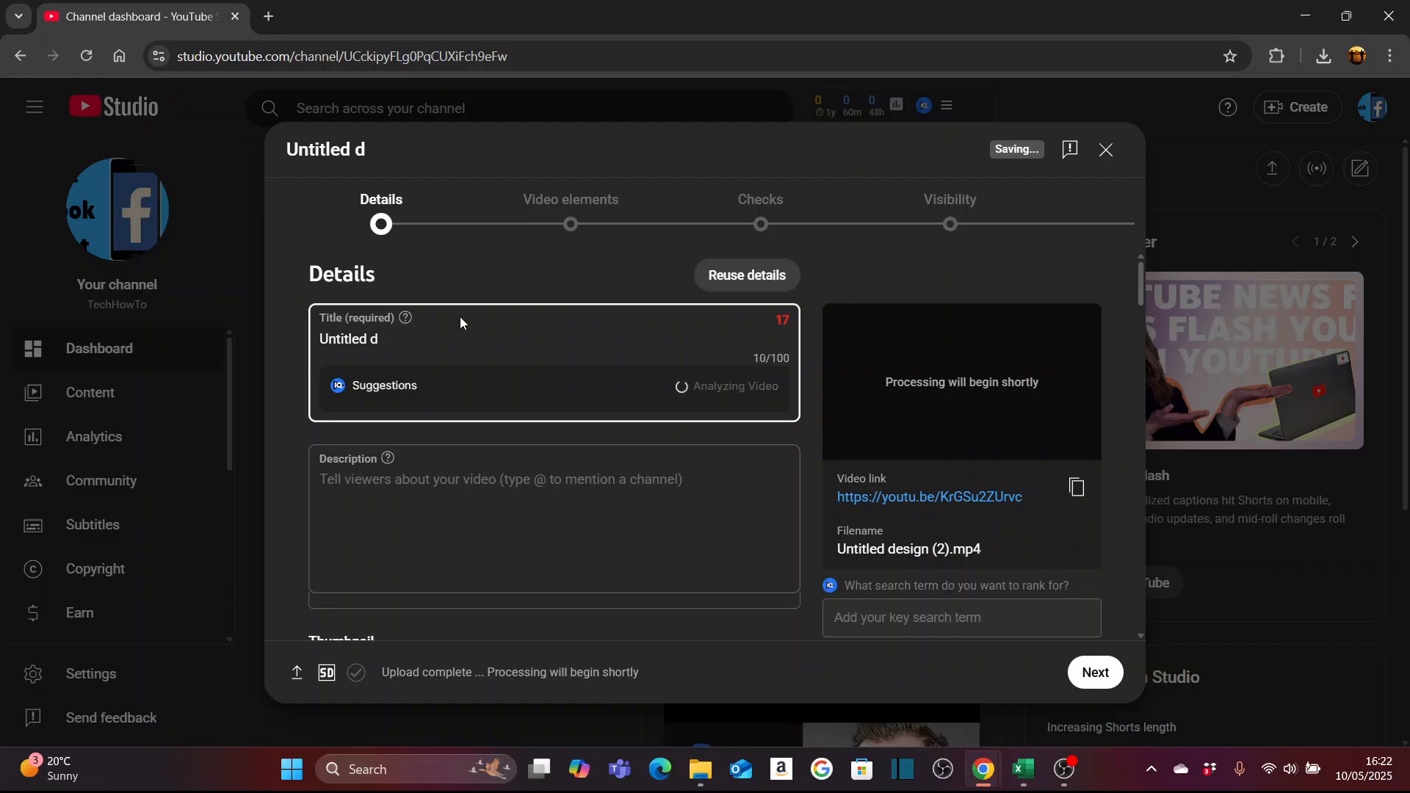
pyautogui.press('BackSpace')
pyautogui.press('BackSpace')
pyautogui.press('BackSpace')
pyautogui.press('BackSpace')
pyautogui.press('BackSpace')
pyautogui.press('BackSpace')
pyautogui.press('BackSpace')
pyautogui.press('BackSpace')
pyautogui.press('BackSpace')
pyautogui.press('BackSpace')
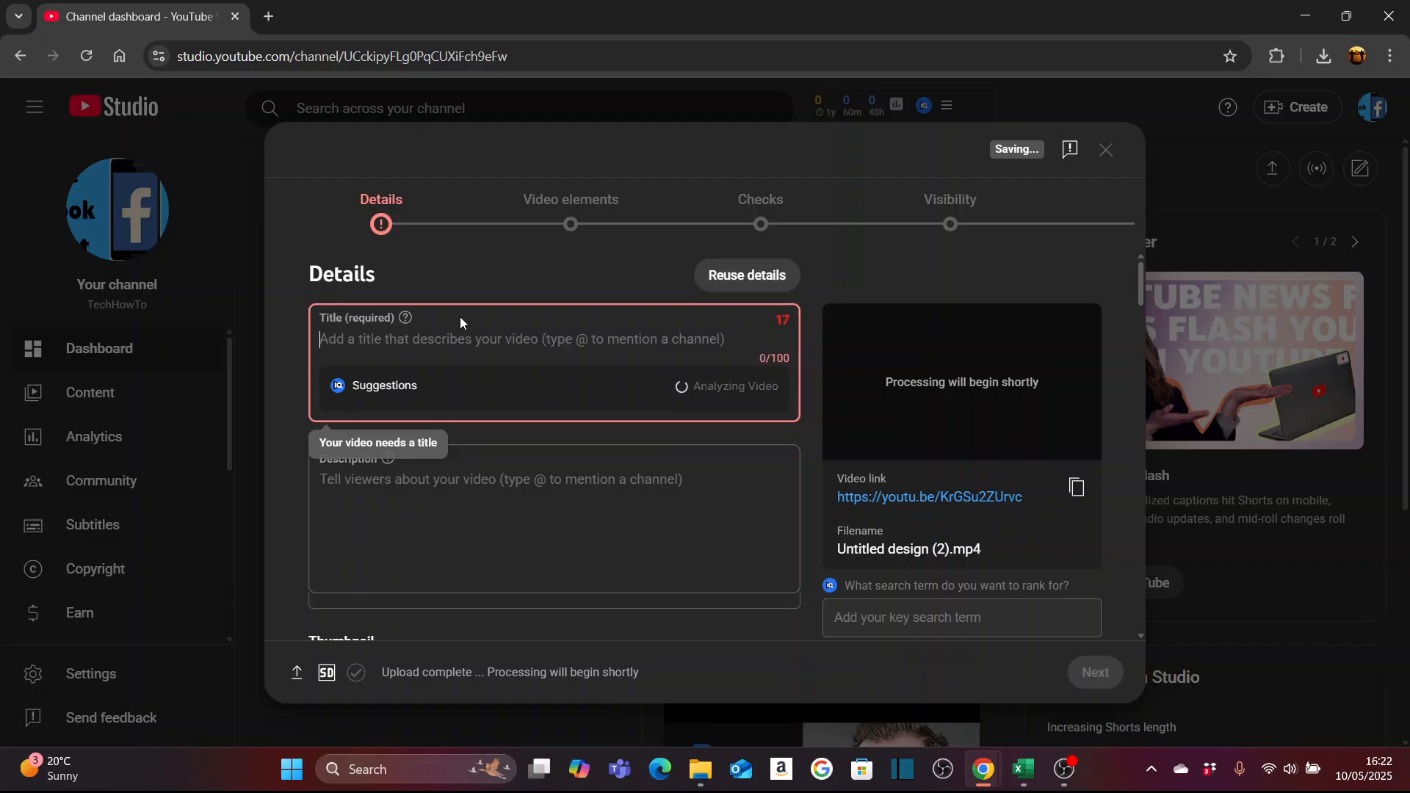
pyautogui.write('hoe')
pyautogui.press('BackSpace')
pyautogui.write('w ')
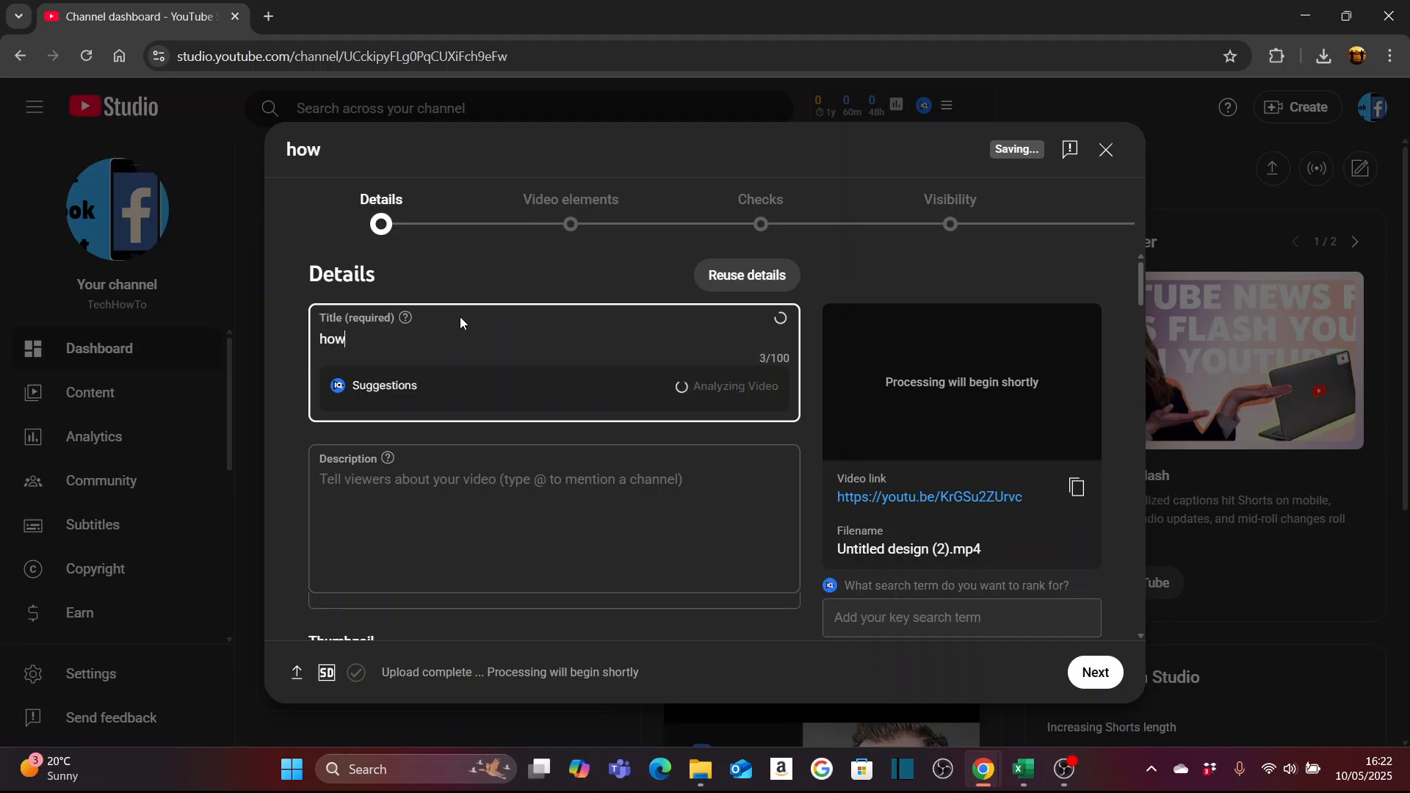
pyautogui.write('to delete ')
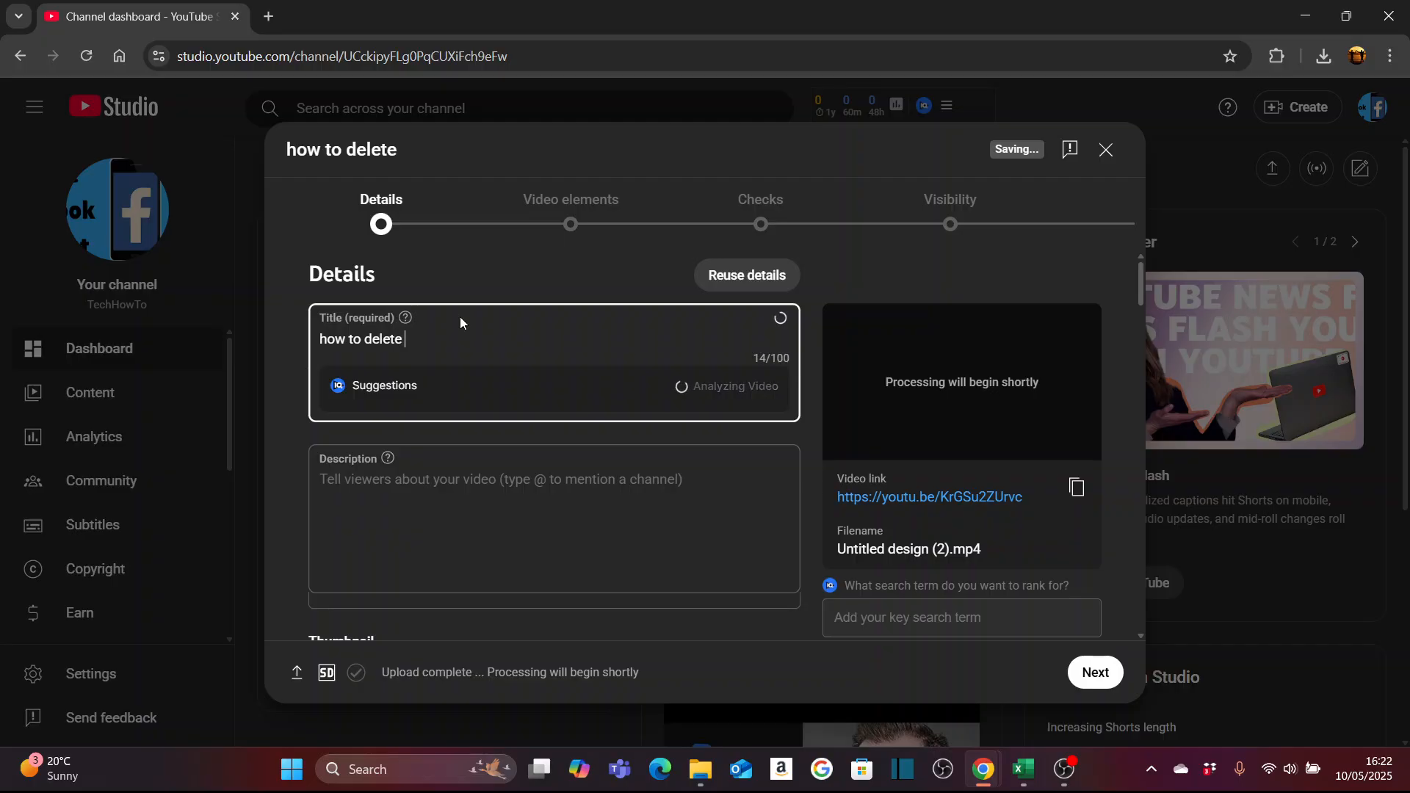
pyautogui.write('facebook')
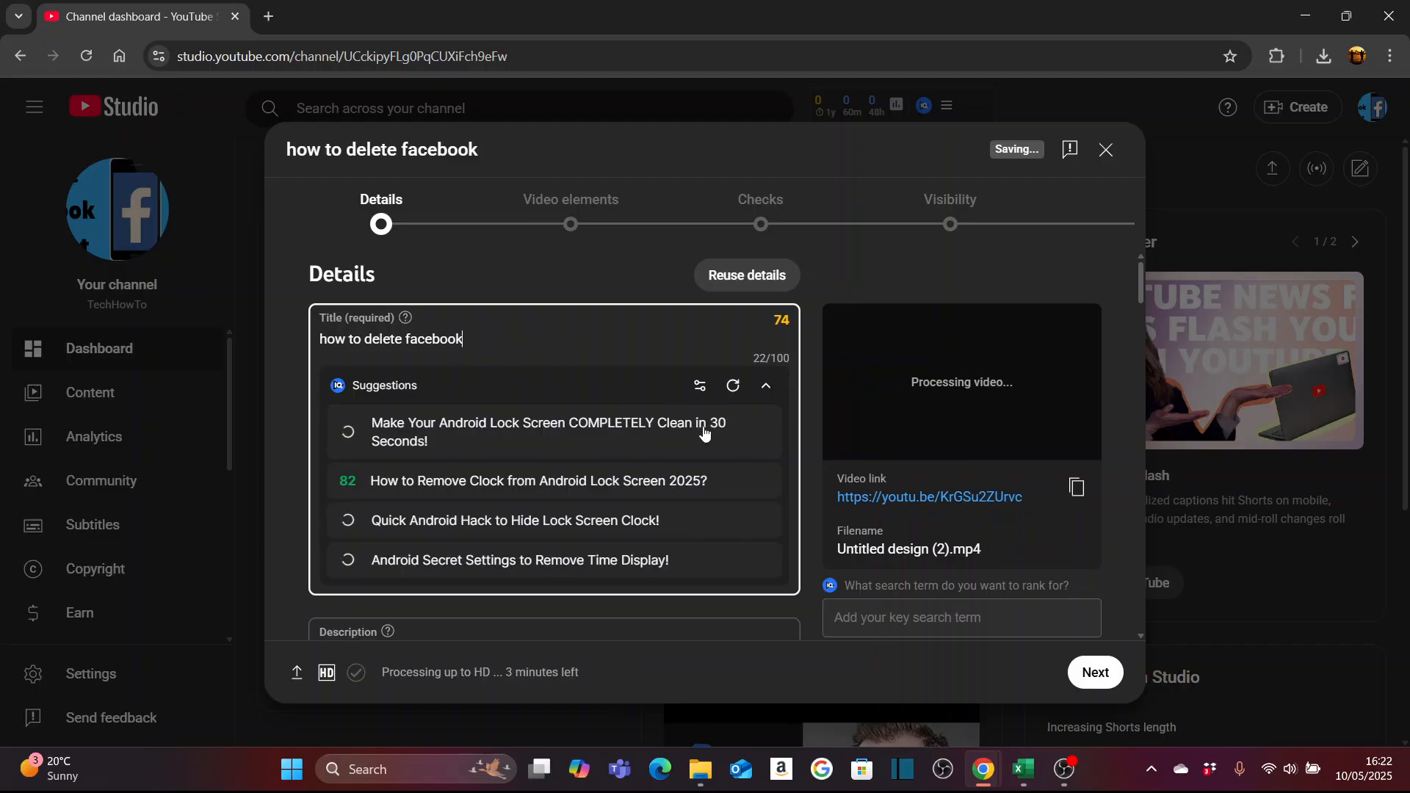
# - Review the title suggestions, the description field and the thumbnail options in the video details
pyautogui.scroll(-3, 629, 345)
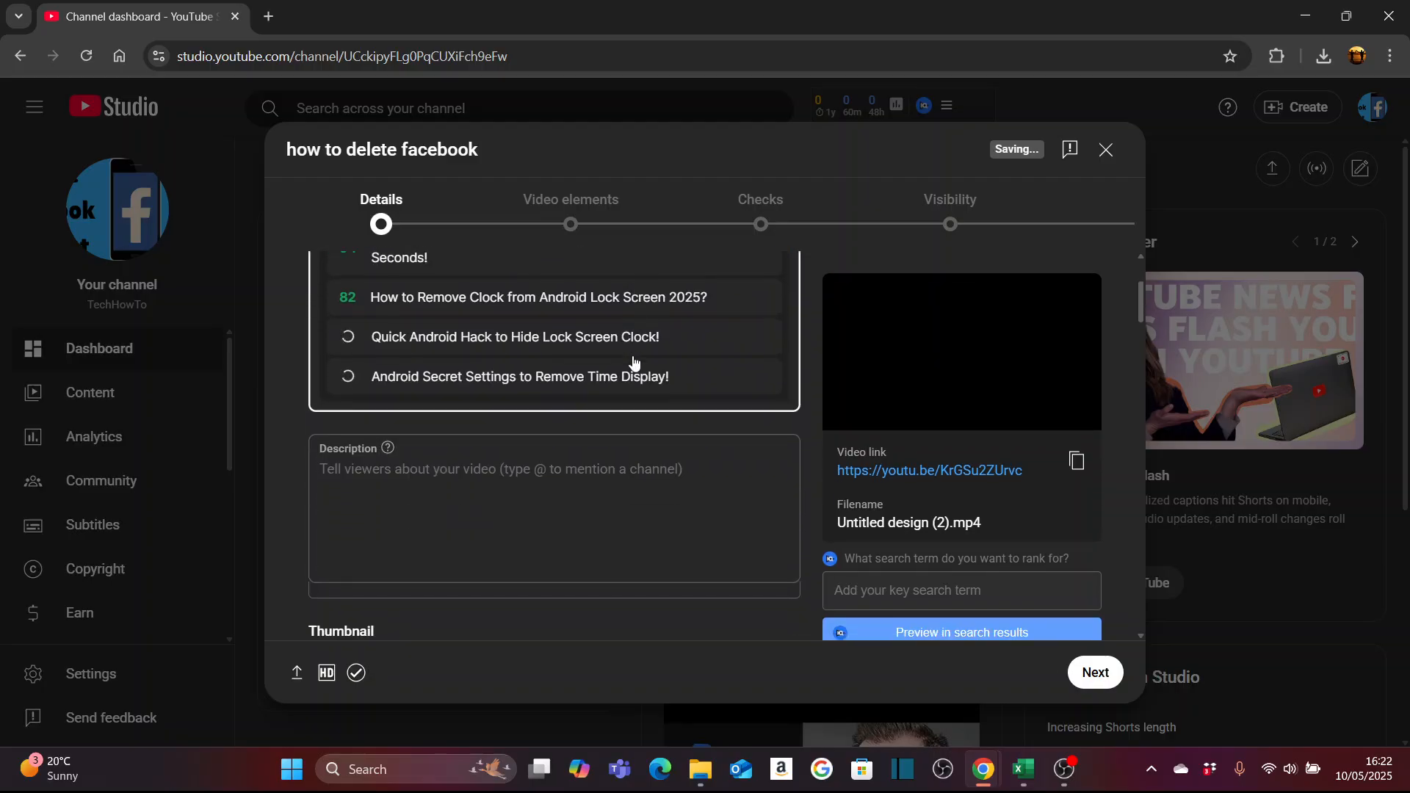
pyautogui.scroll(3, 624, 394)
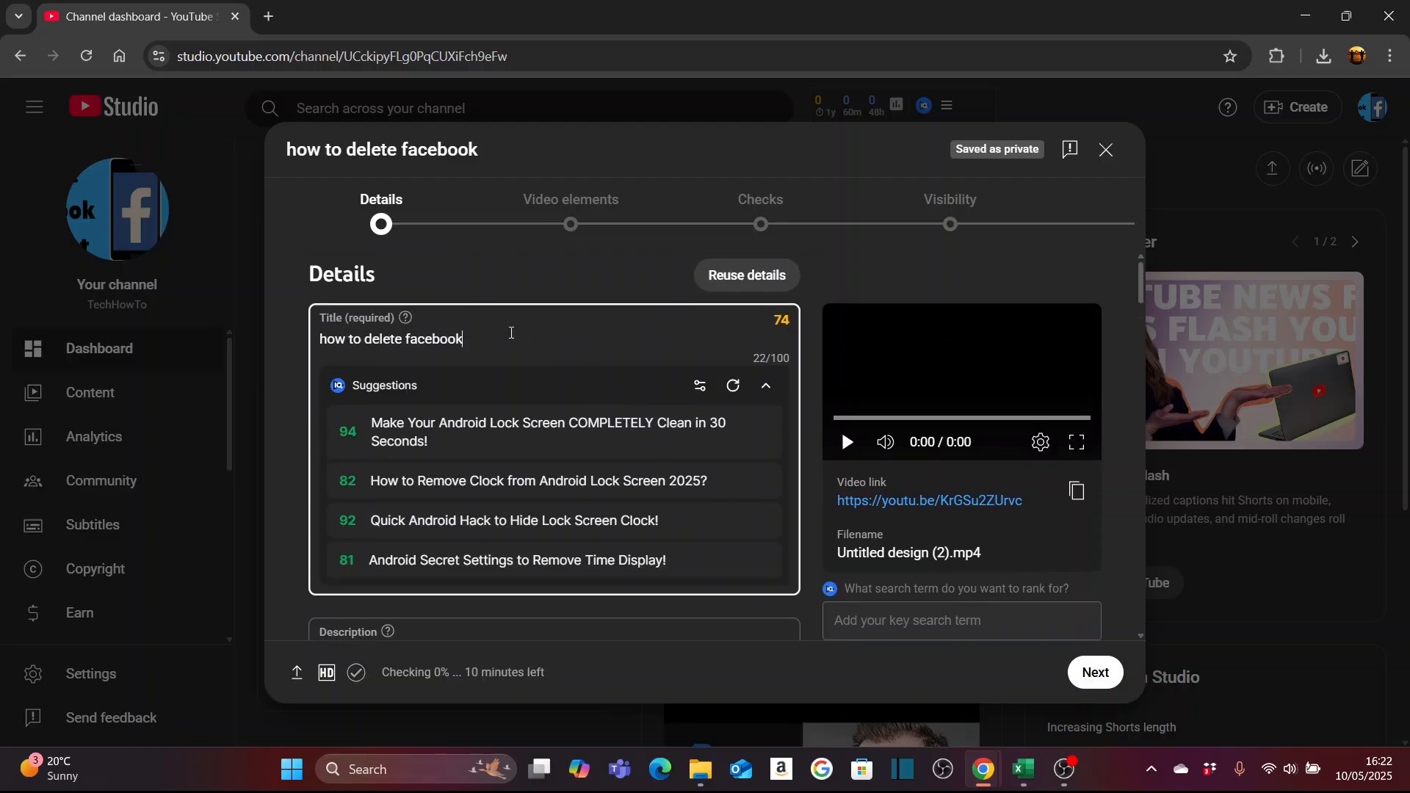
pyautogui.scroll(-3, 536, 334)
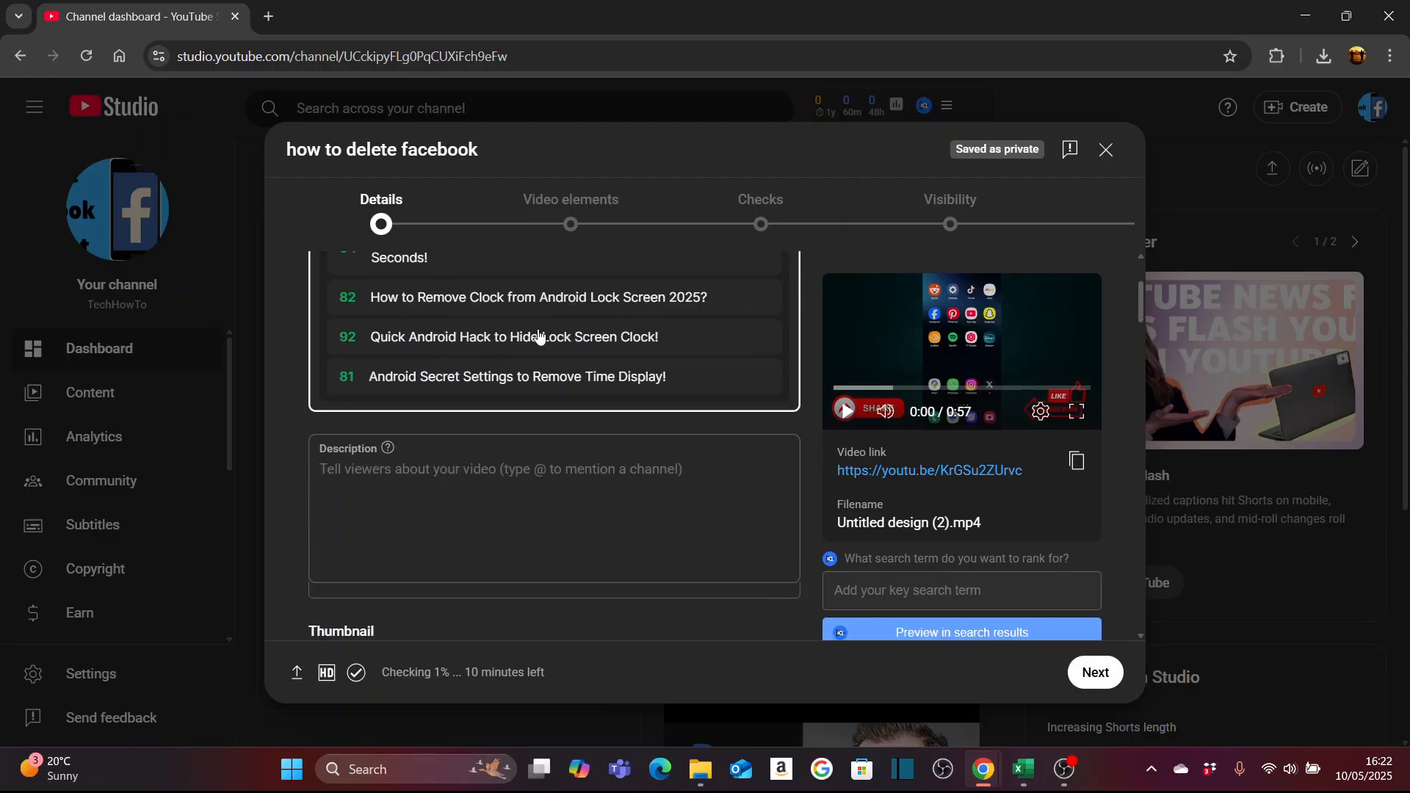
pyautogui.click(339, 476)
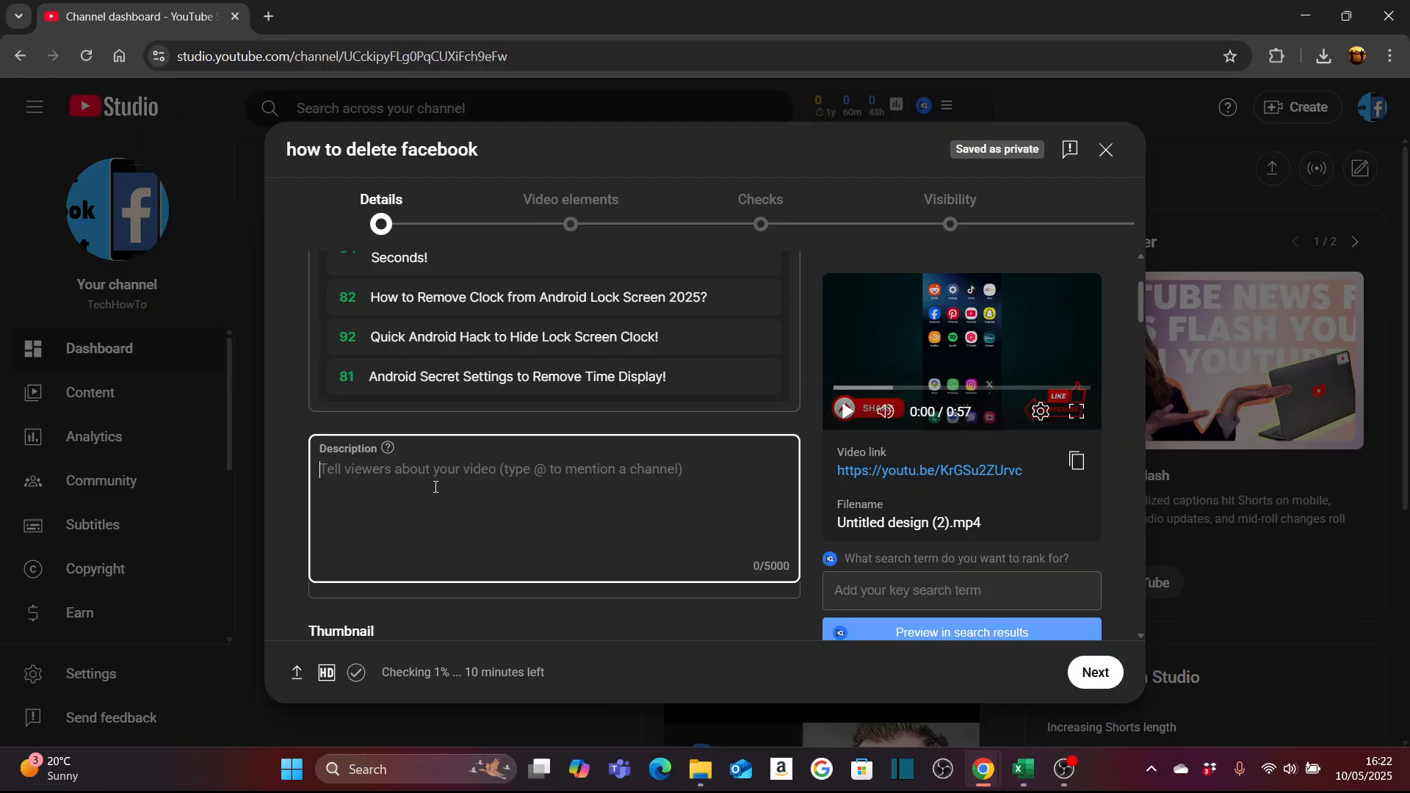
pyautogui.scroll(3, 434, 487)
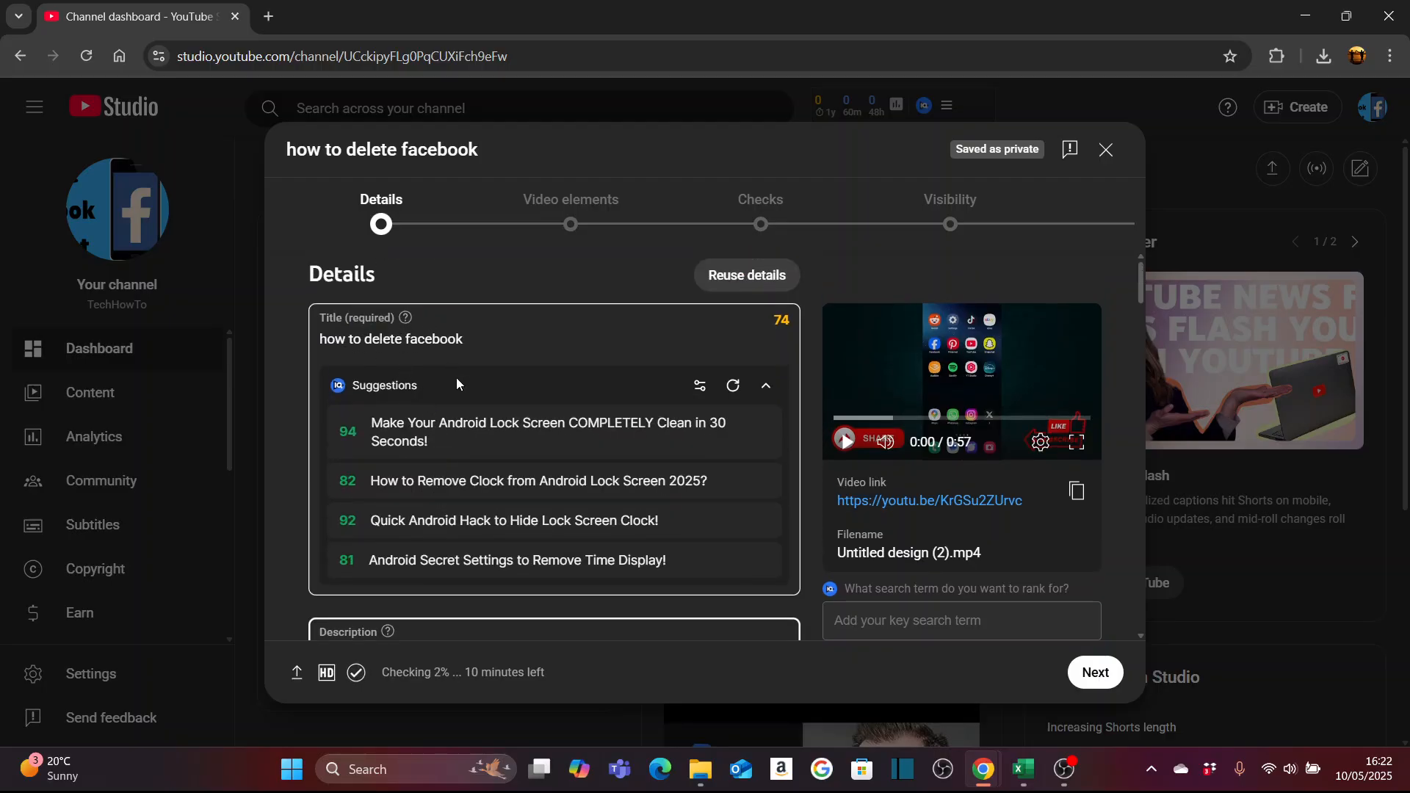
pyautogui.scroll(-3, 476, 390)
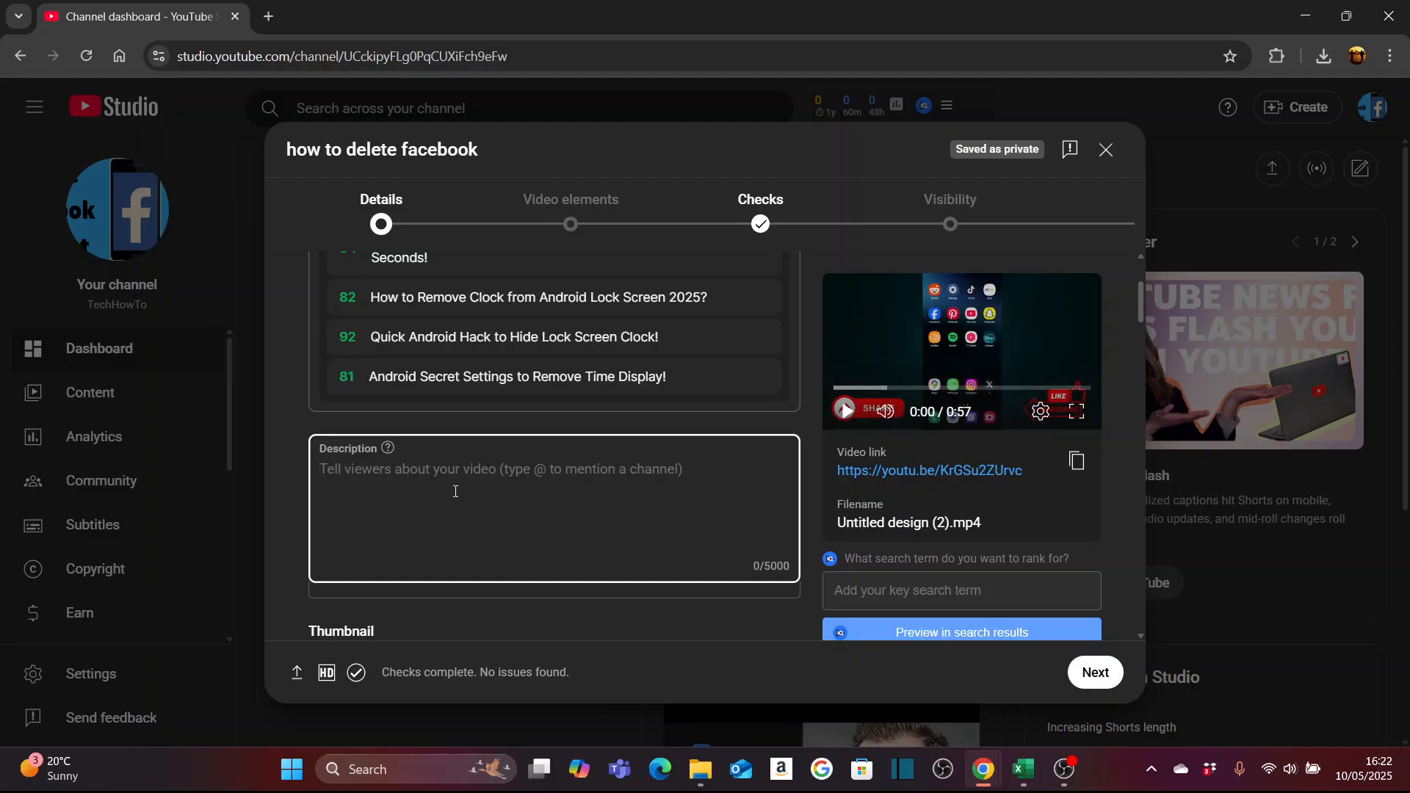
pyautogui.scroll(-2, 540, 457)
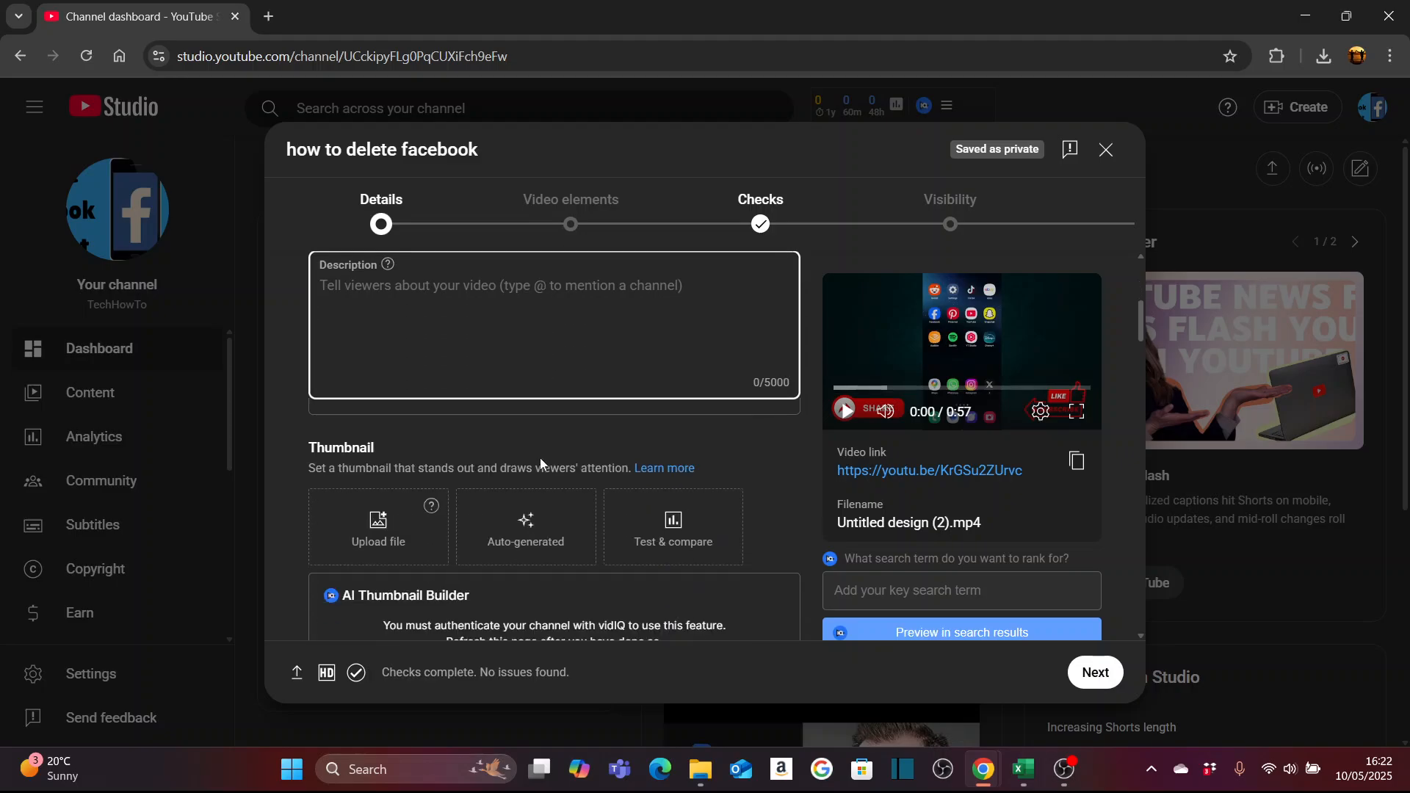
pyautogui.scroll(-1, 540, 457)
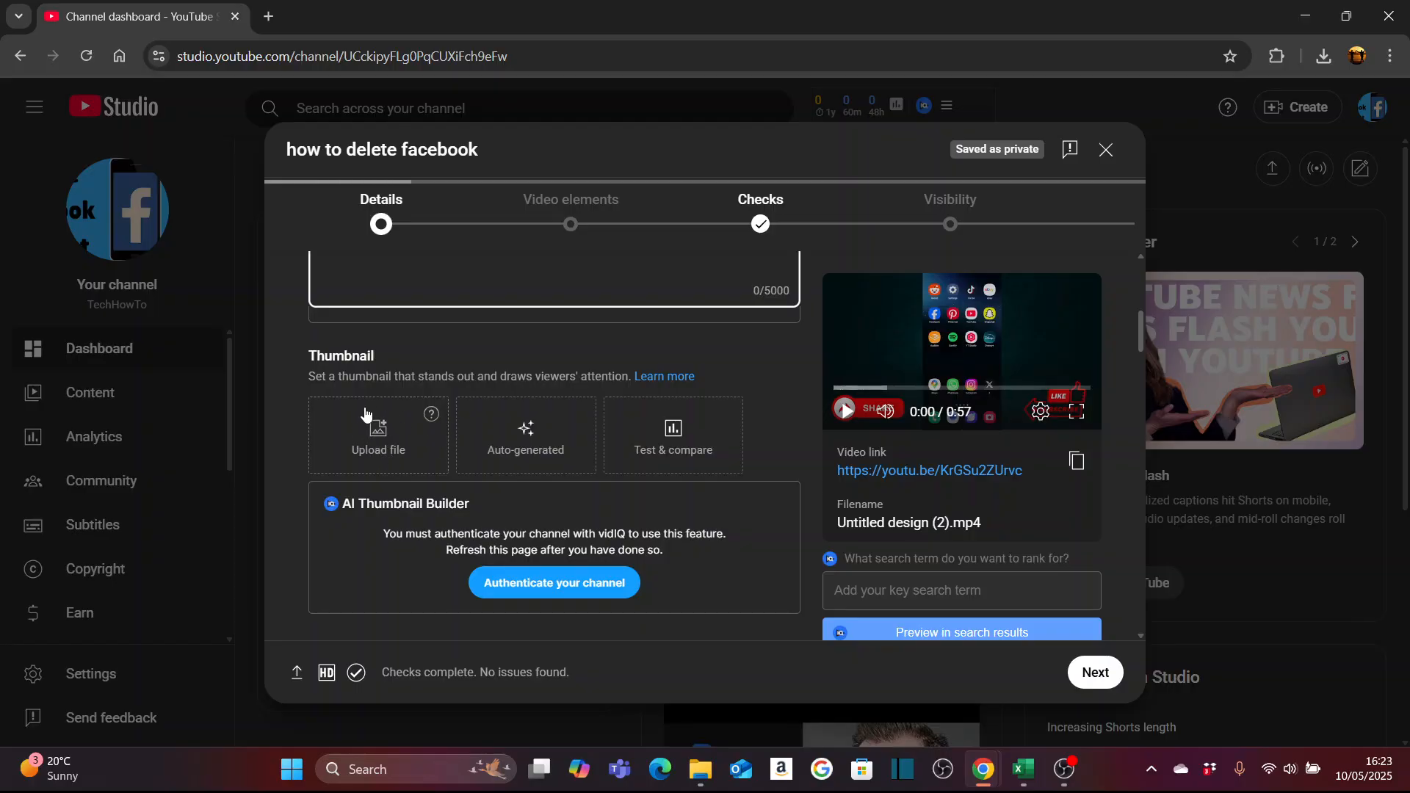
pyautogui.scroll(-1, 389, 416)
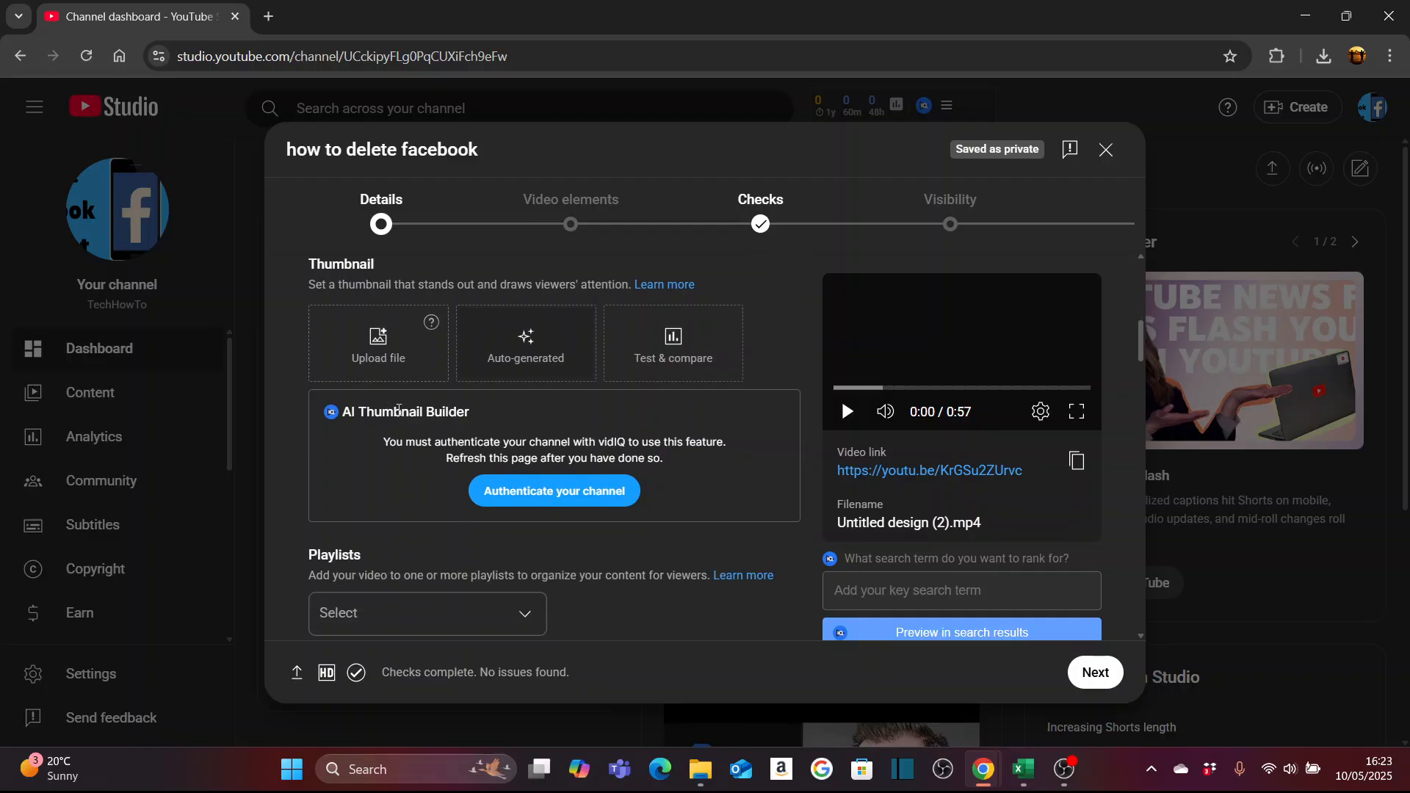
# - Check the playlist choices available for the video and close the list without selecting one
pyautogui.scroll(-1, 472, 445)
pyautogui.scroll(-1, 472, 446)
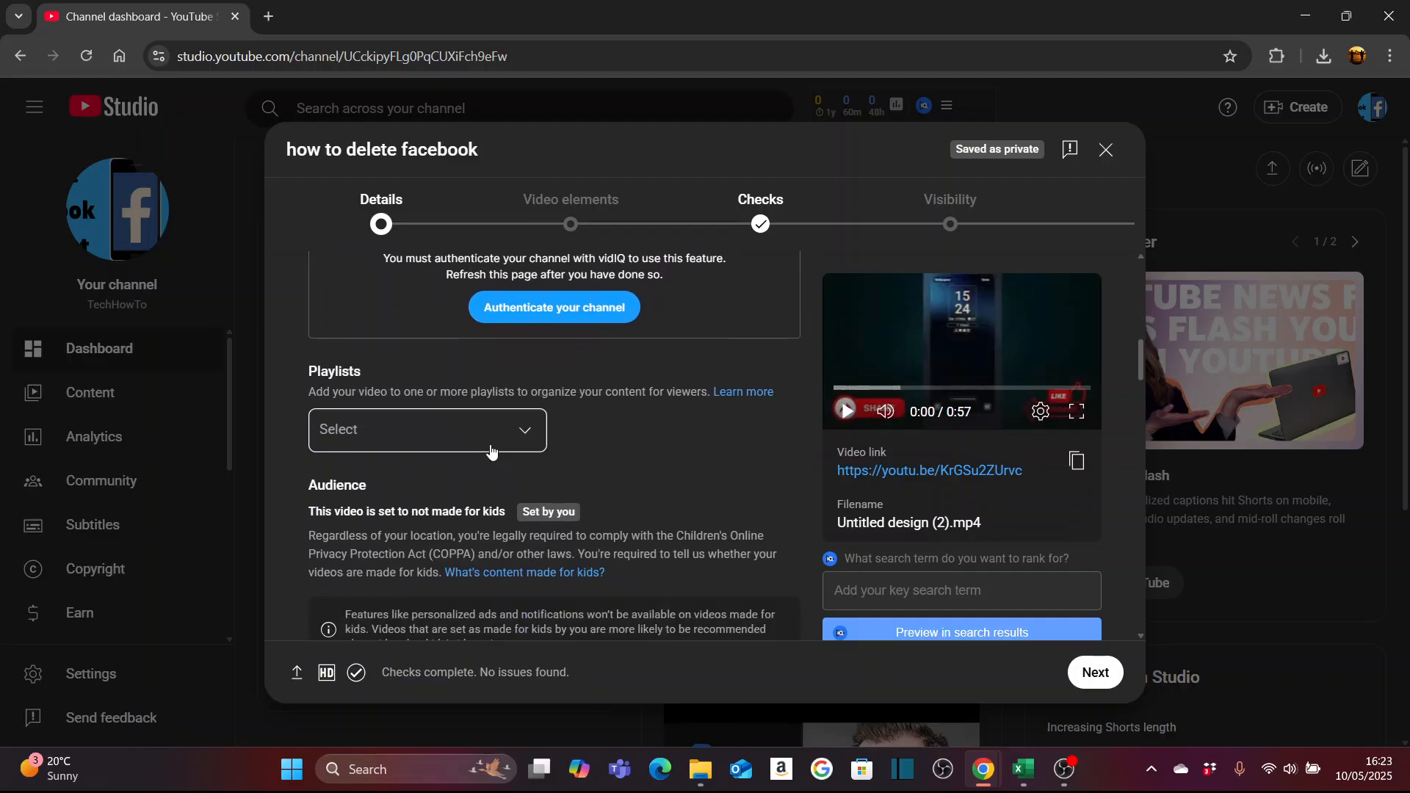
pyautogui.click(468, 443)
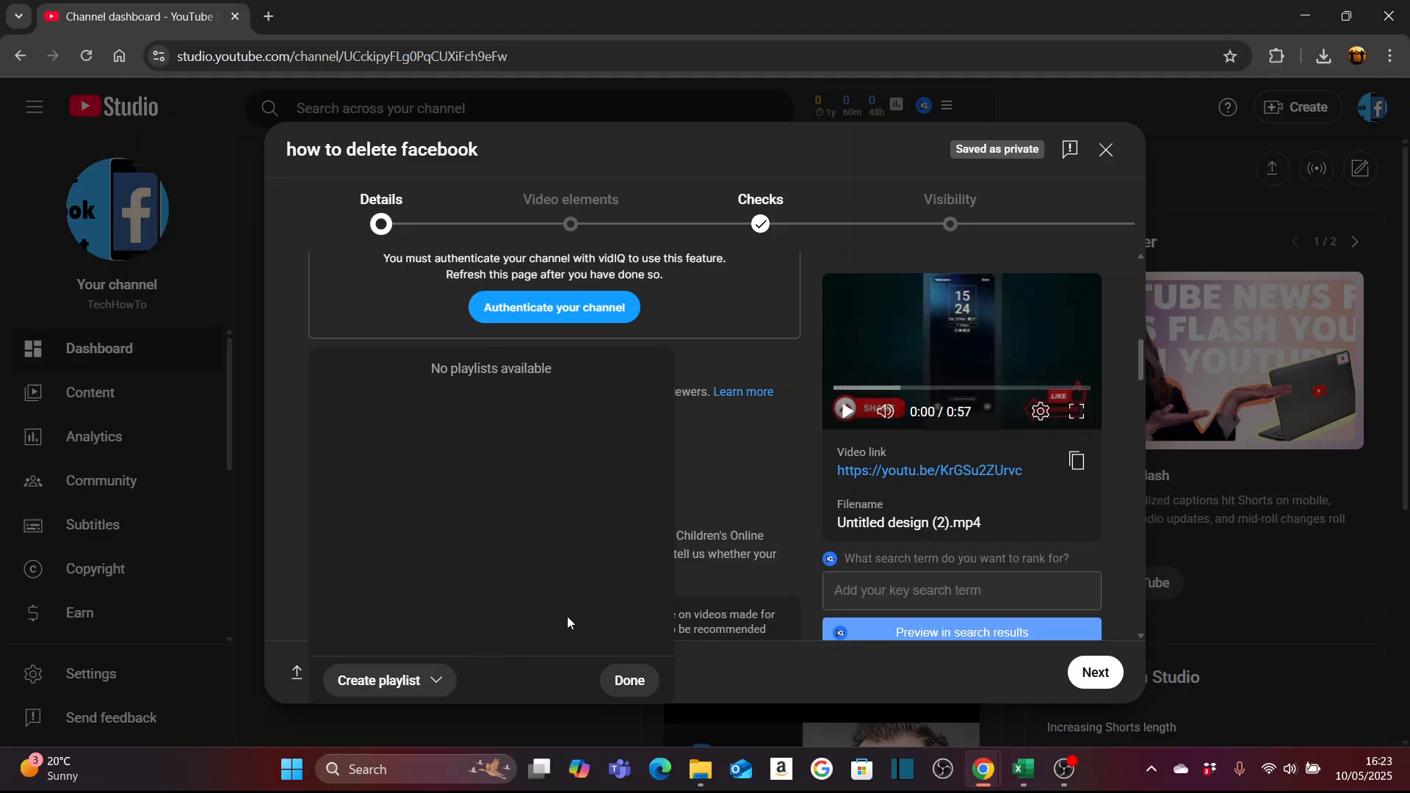
pyautogui.click(764, 463)
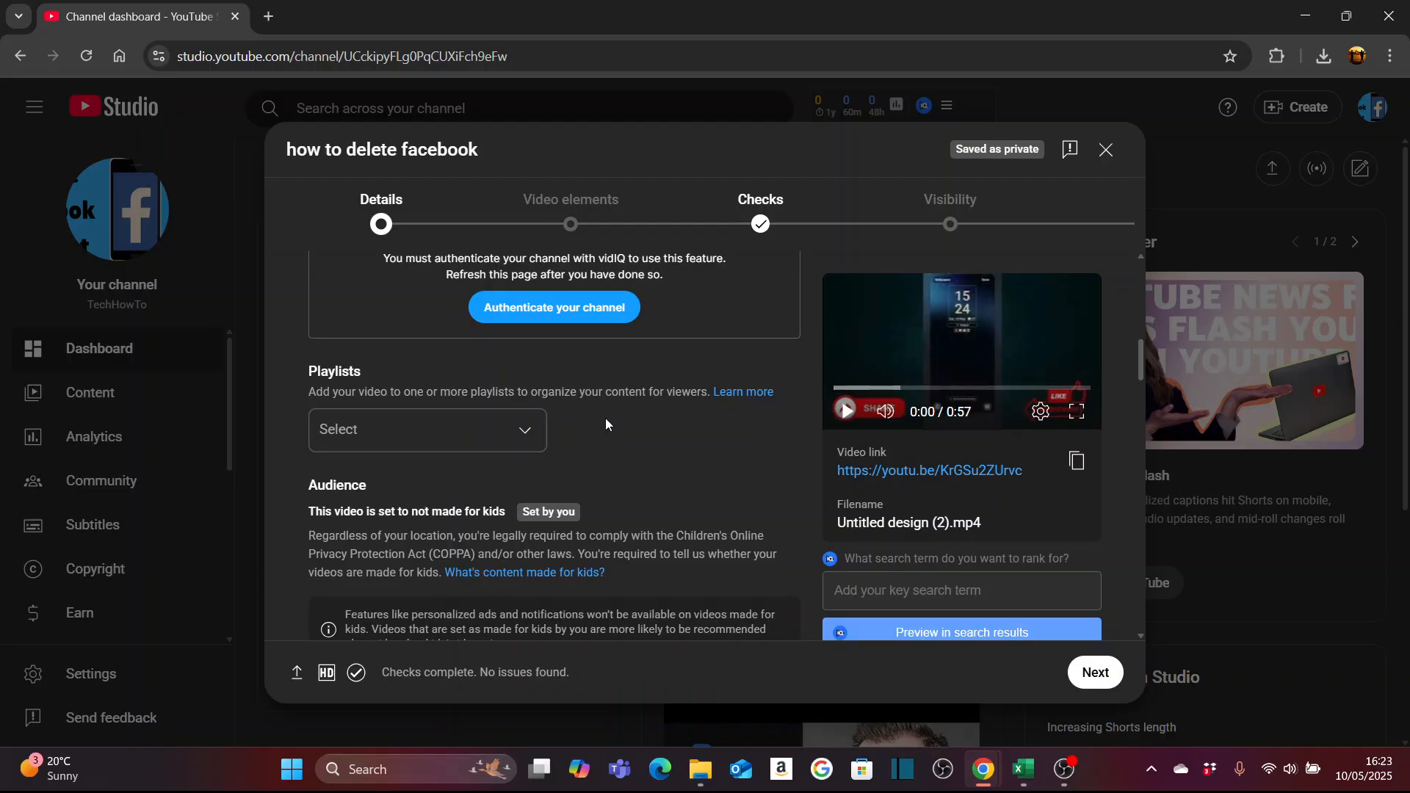
pyautogui.click(470, 439)
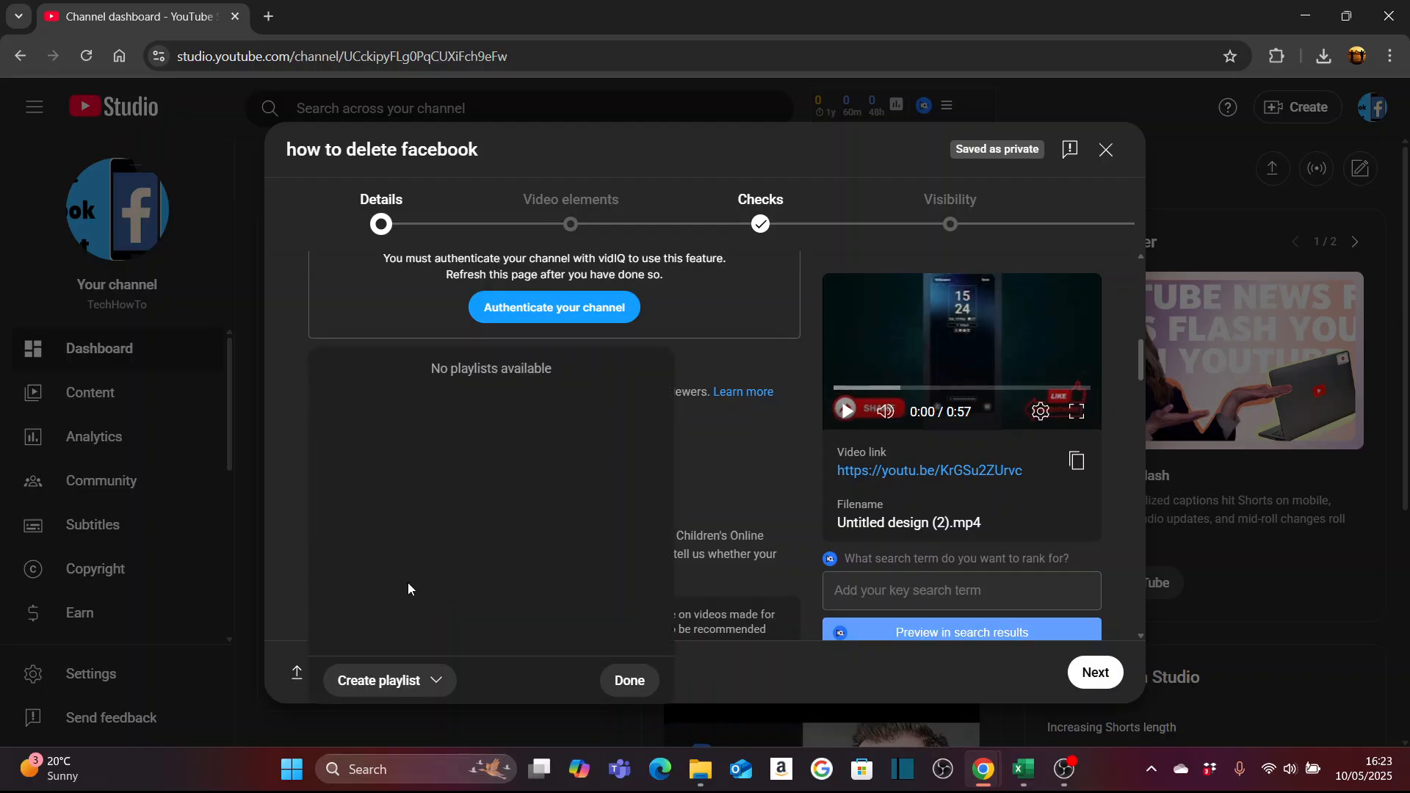
pyautogui.click(740, 450)
# - Answer No to the altered content question, past the audience and paid promotion settings
pyautogui.scroll(-4, 685, 447)
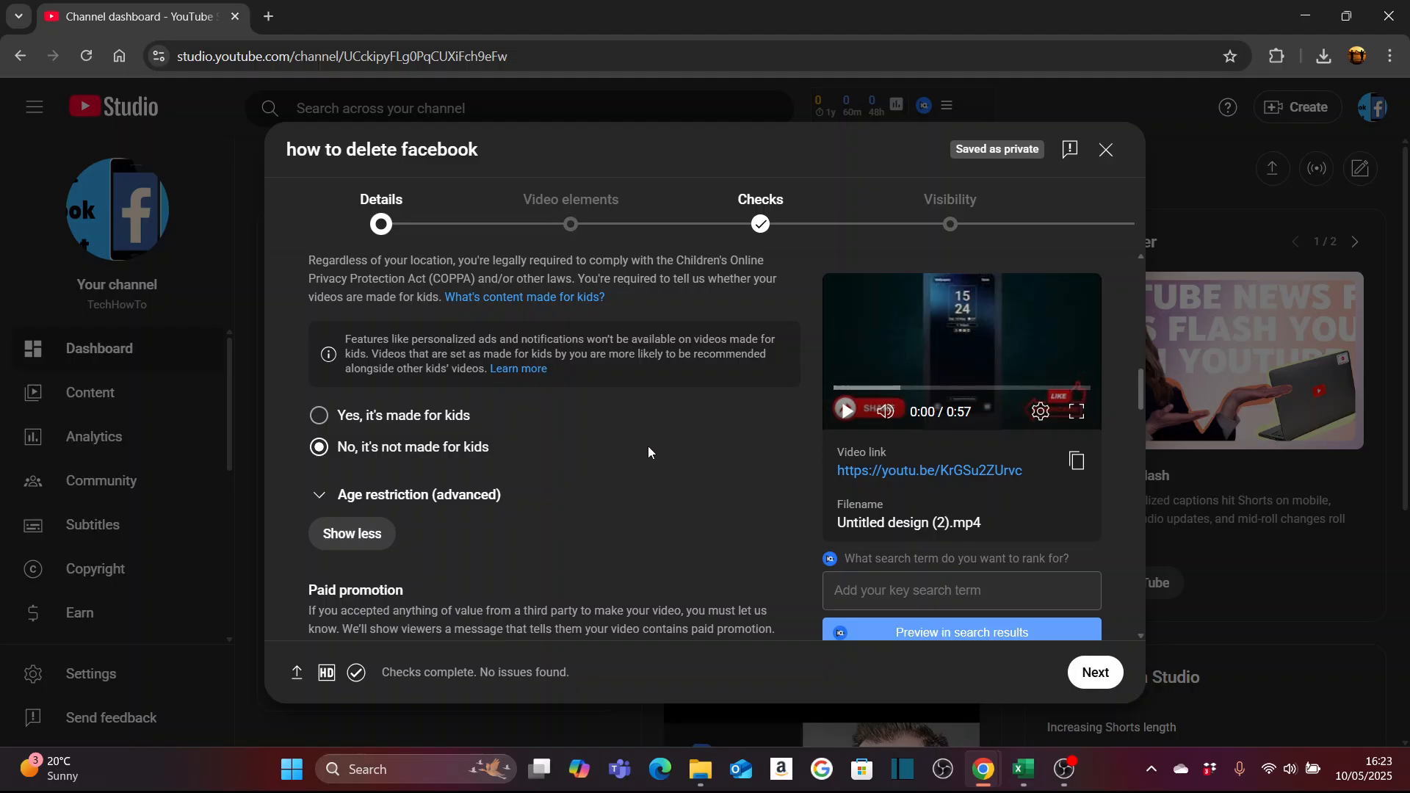
pyautogui.scroll(-4, 654, 444)
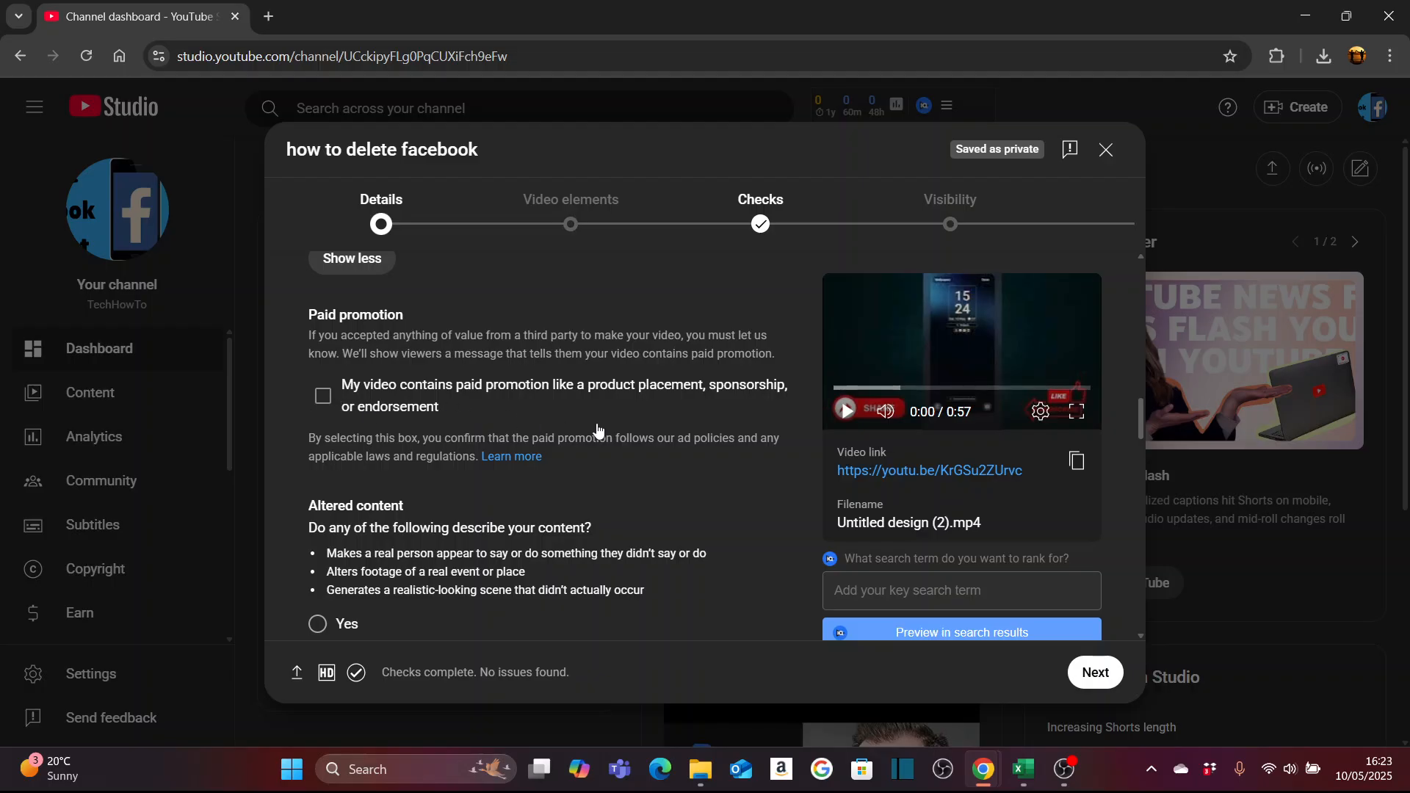
pyautogui.scroll(-3, 613, 422)
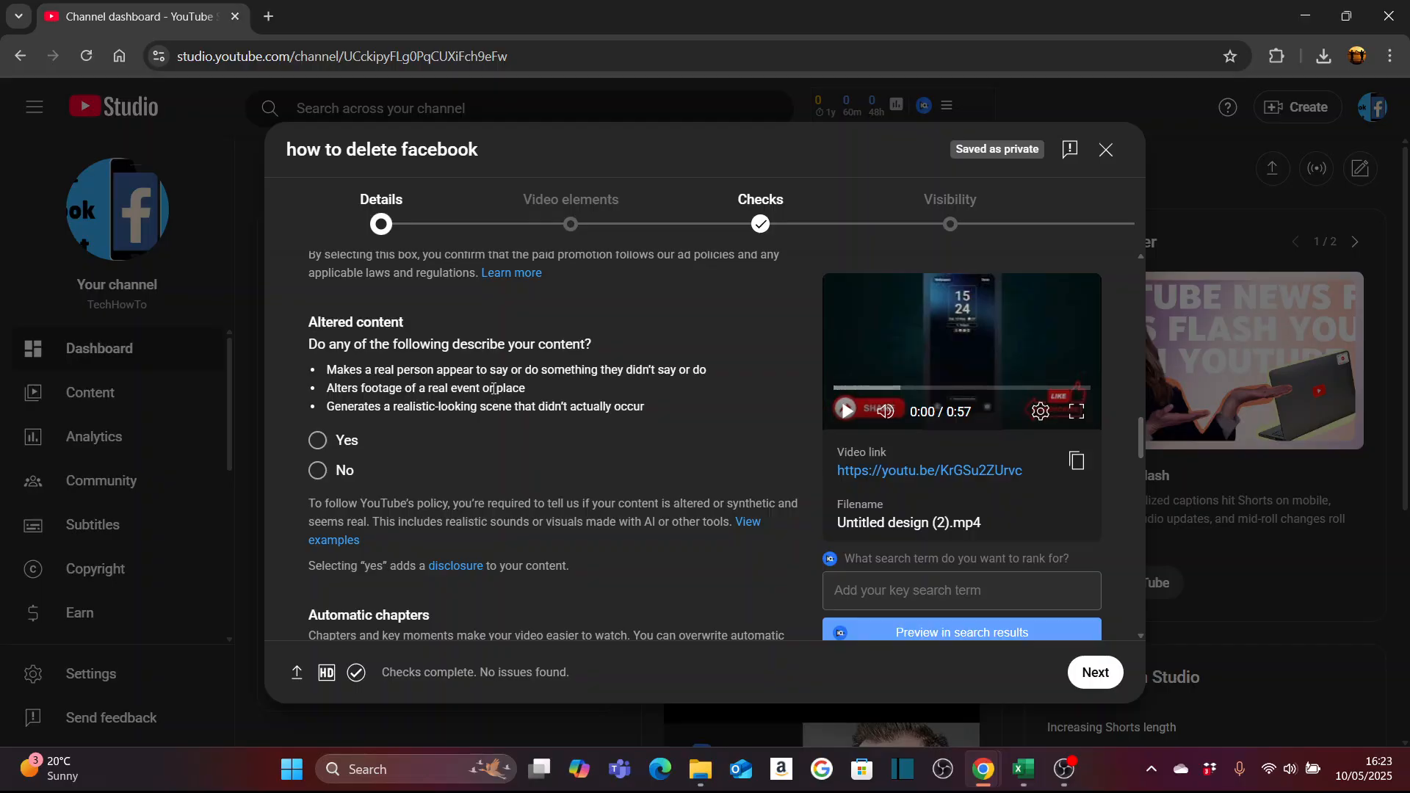
pyautogui.click(317, 476)
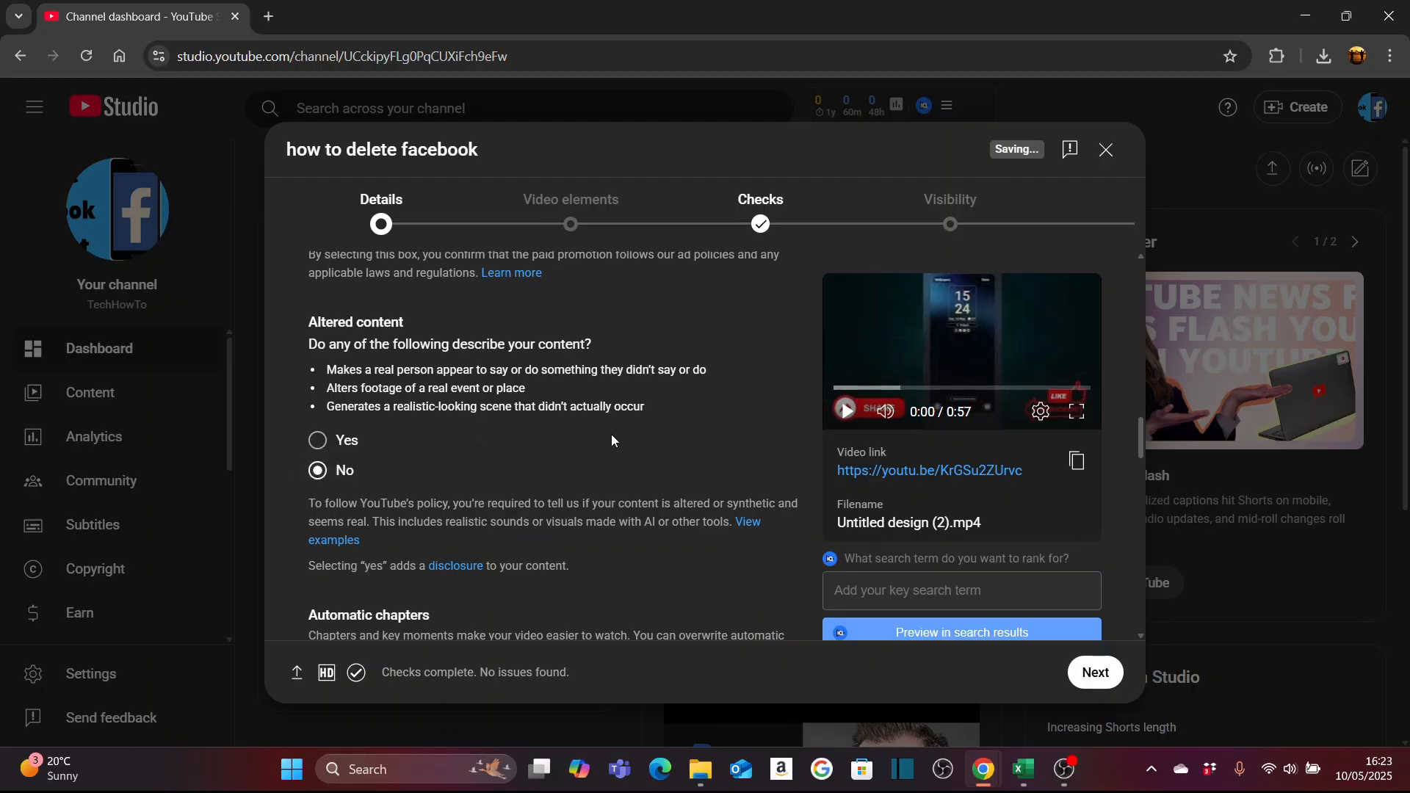
# - Examine the automatic chapters, featured places, automatic concepts and tags settings in the video details
pyautogui.scroll(-3, 611, 434)
pyautogui.scroll(-1, 628, 447)
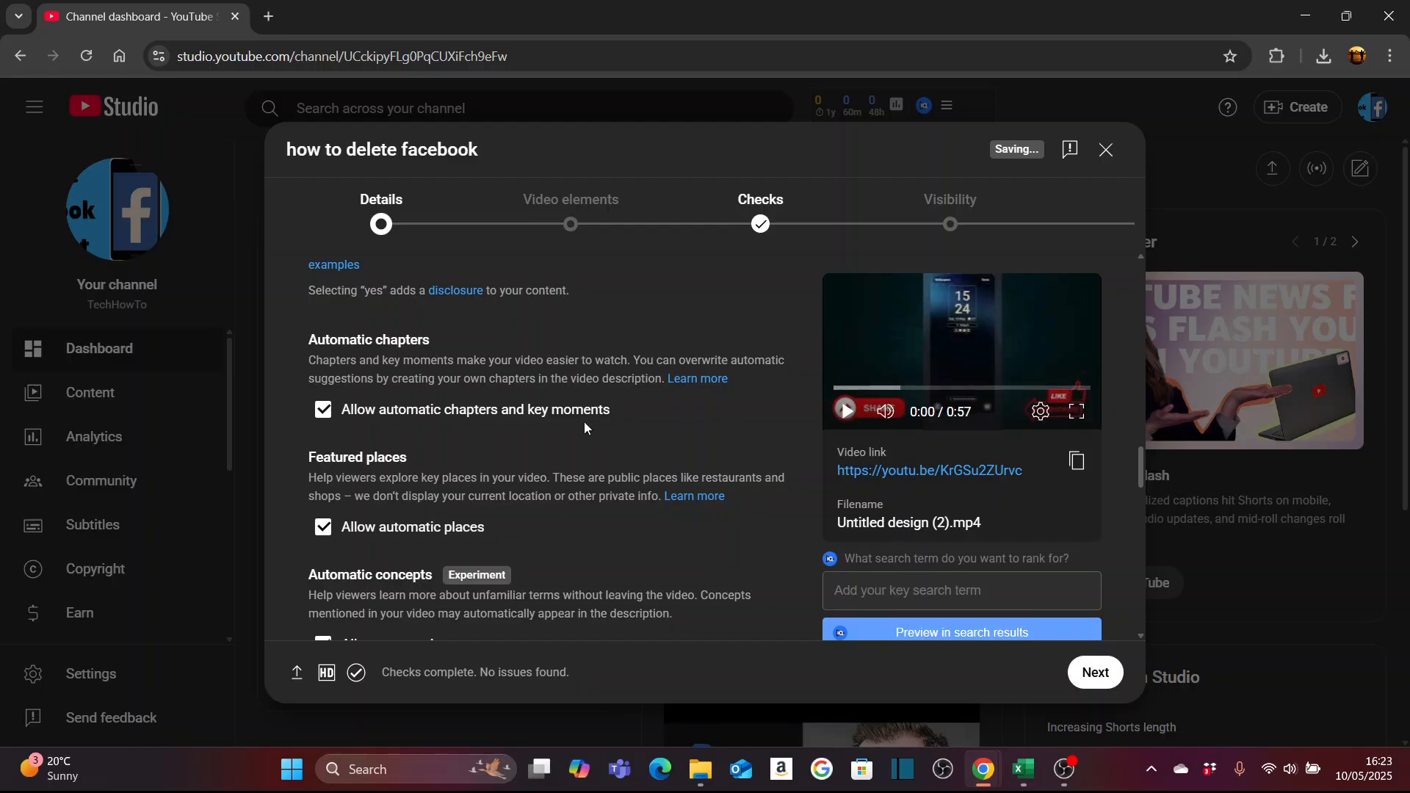
pyautogui.scroll(-2, 615, 409)
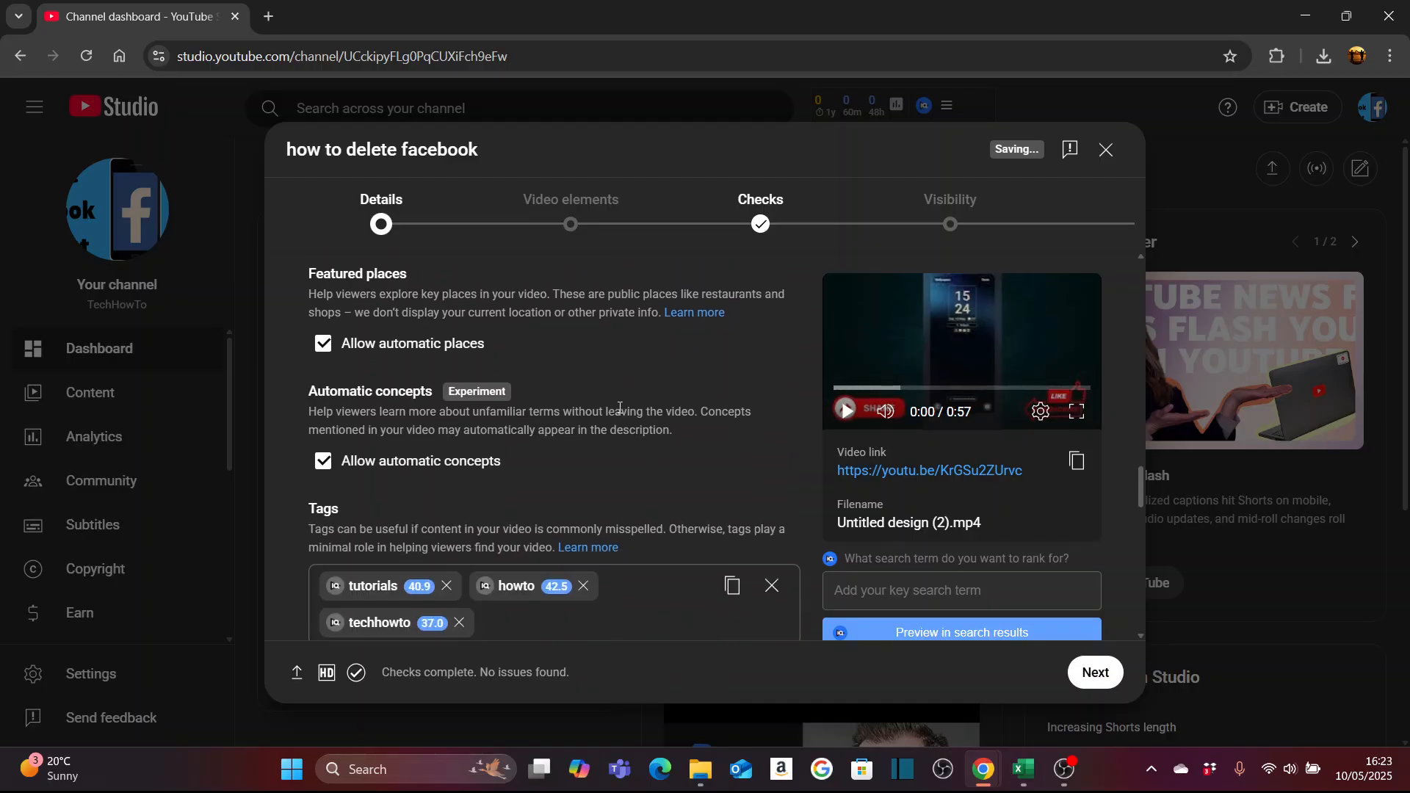
pyautogui.scroll(2, 619, 407)
pyautogui.scroll(-2, 618, 407)
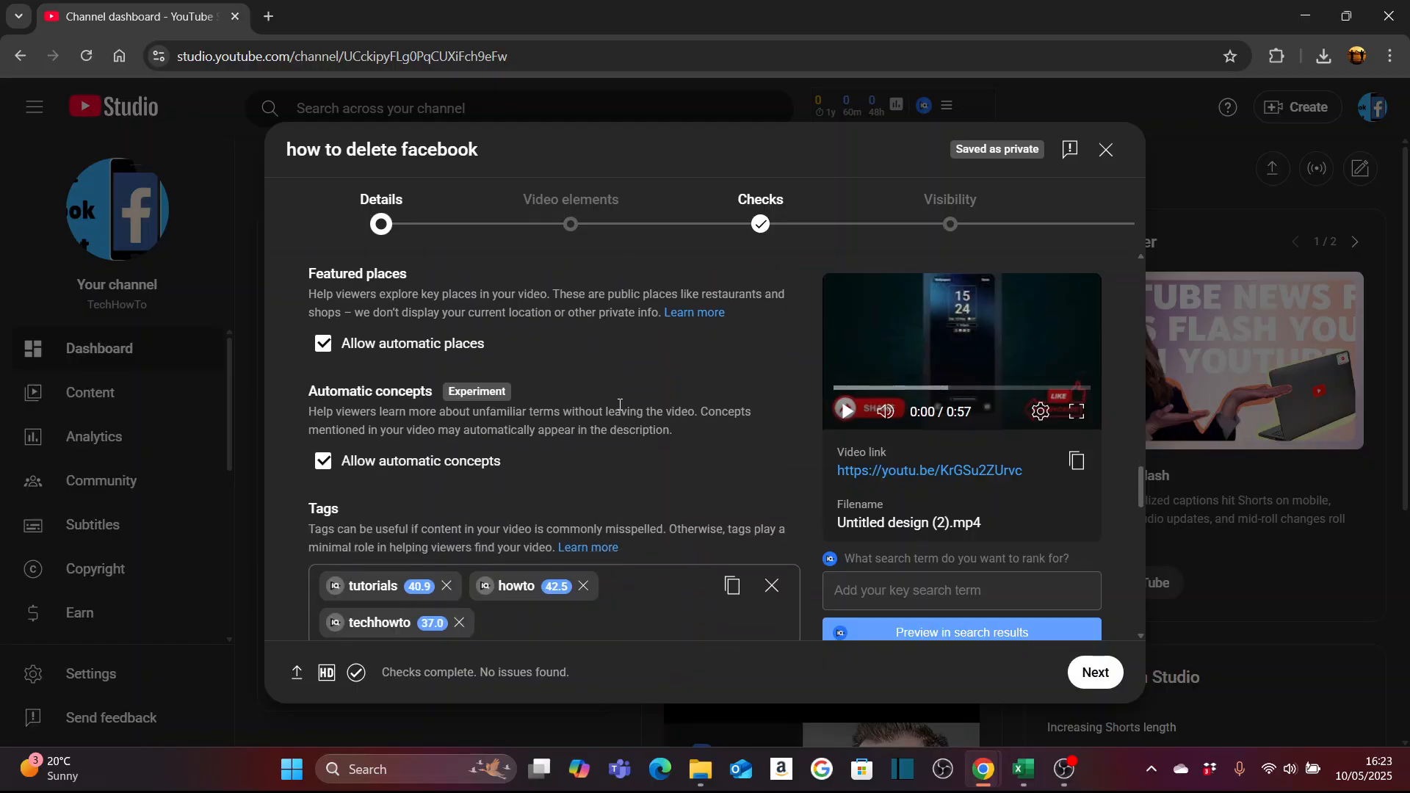
pyautogui.scroll(-2, 619, 403)
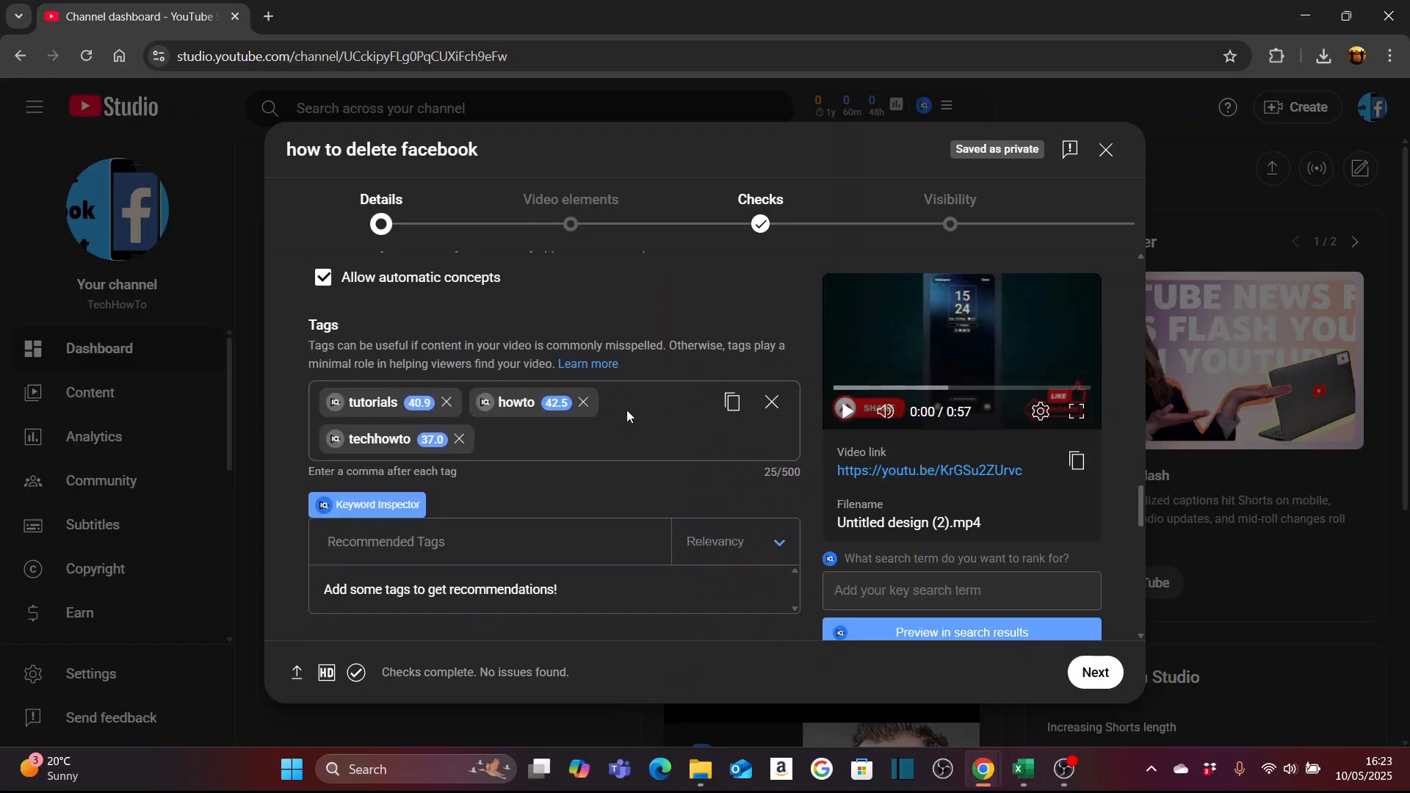
pyautogui.click(533, 442)
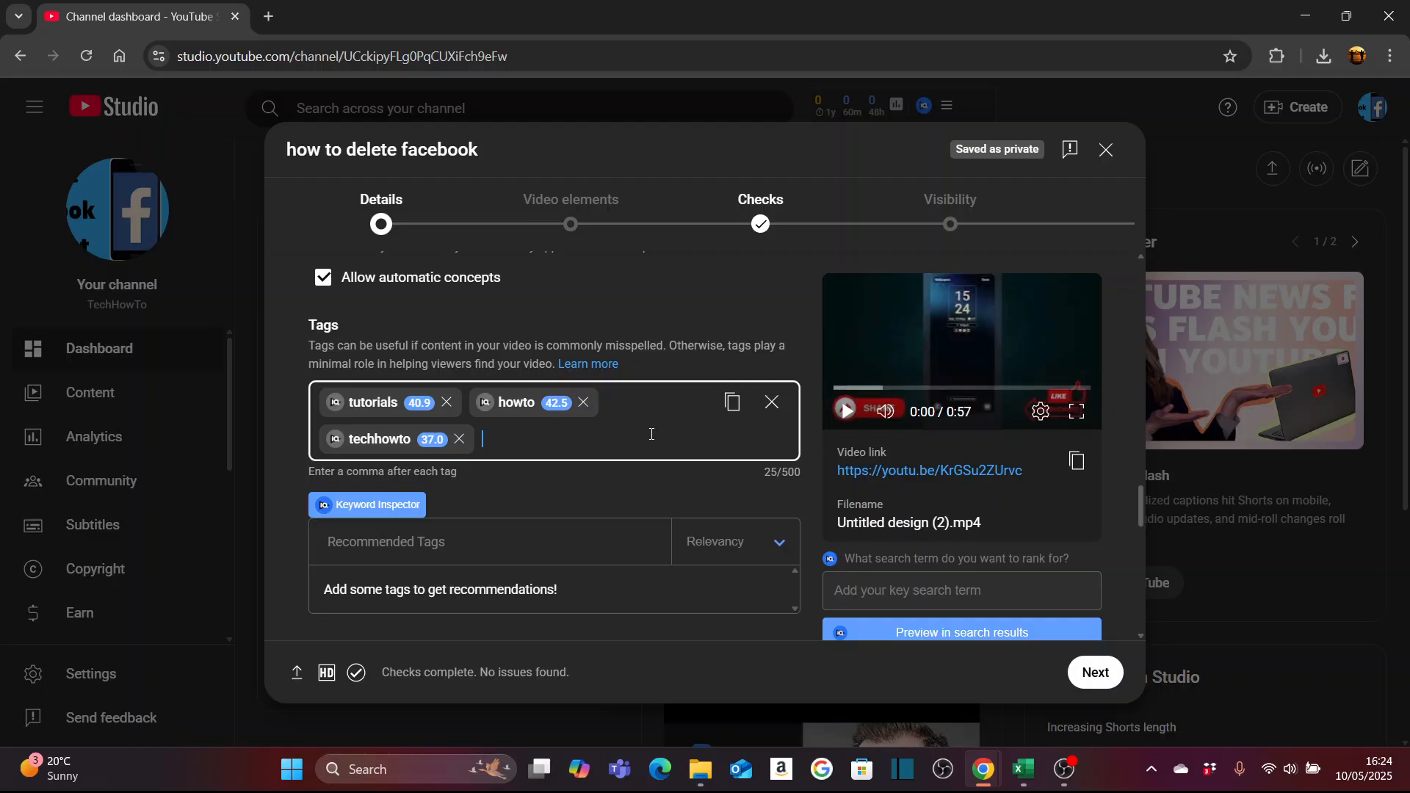
pyautogui.scroll(-1, 651, 434)
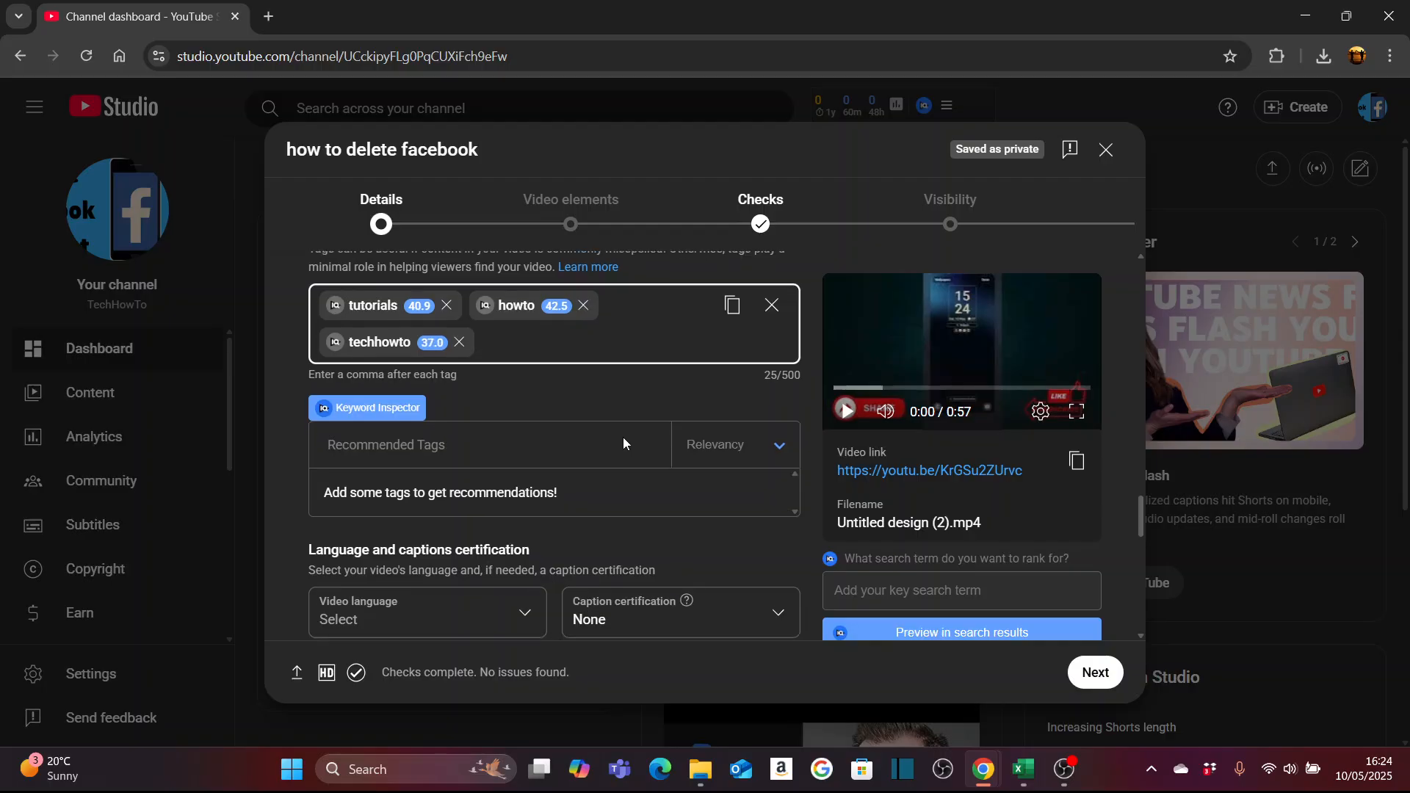
# - Review the language, captions, recording date, license, embedding and Shorts remixing settings in the video details
pyautogui.scroll(-2, 623, 444)
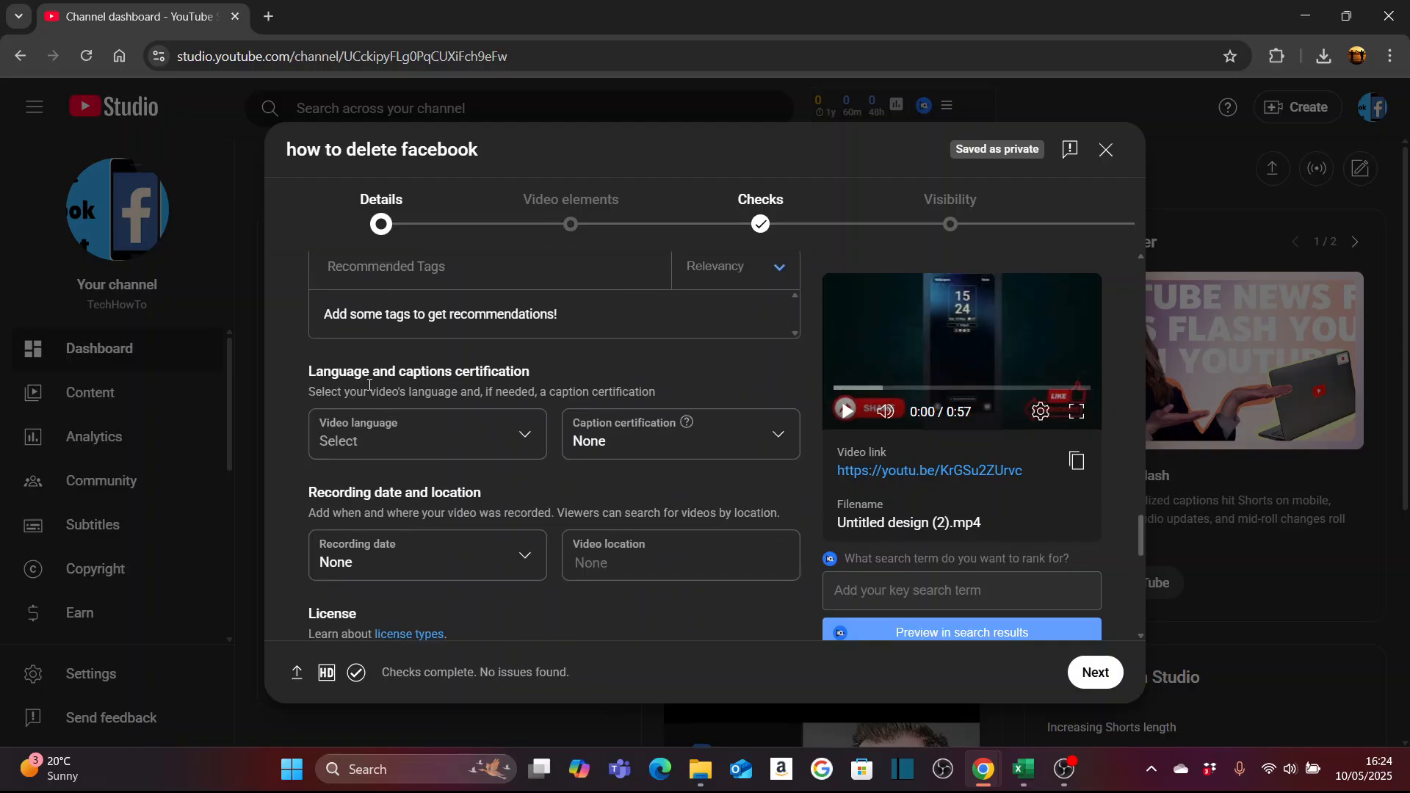
pyautogui.scroll(-1, 596, 482)
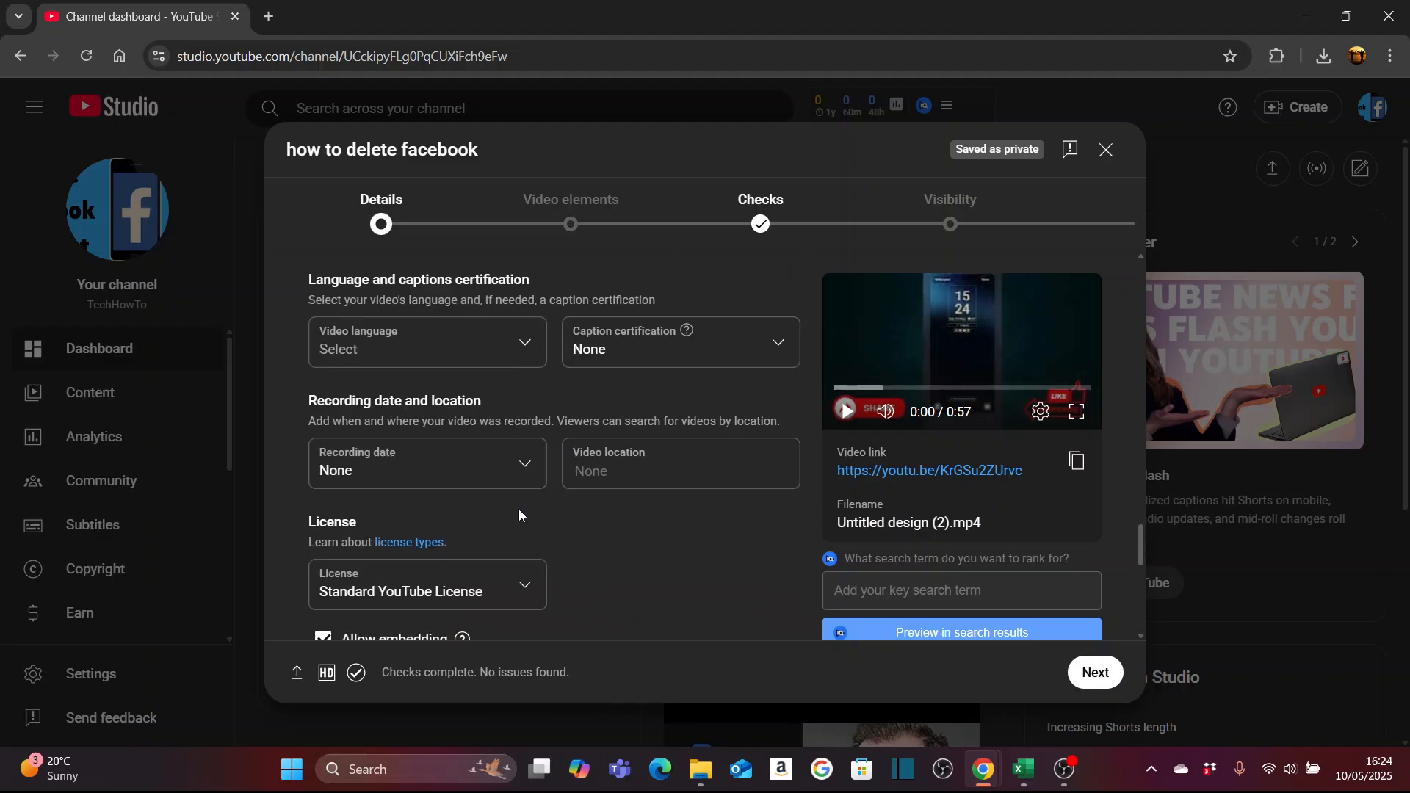
pyautogui.scroll(-1, 592, 495)
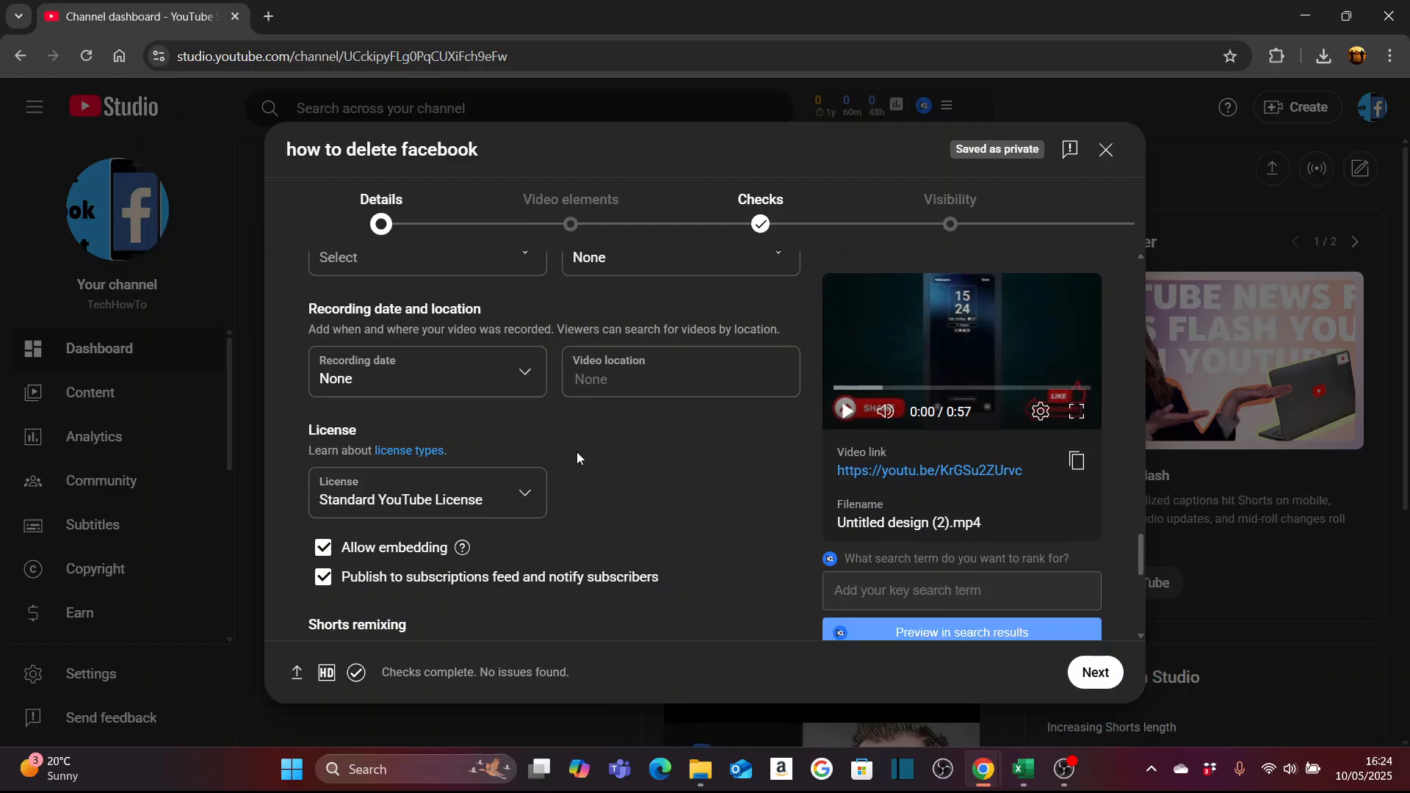
pyautogui.scroll(-1, 581, 492)
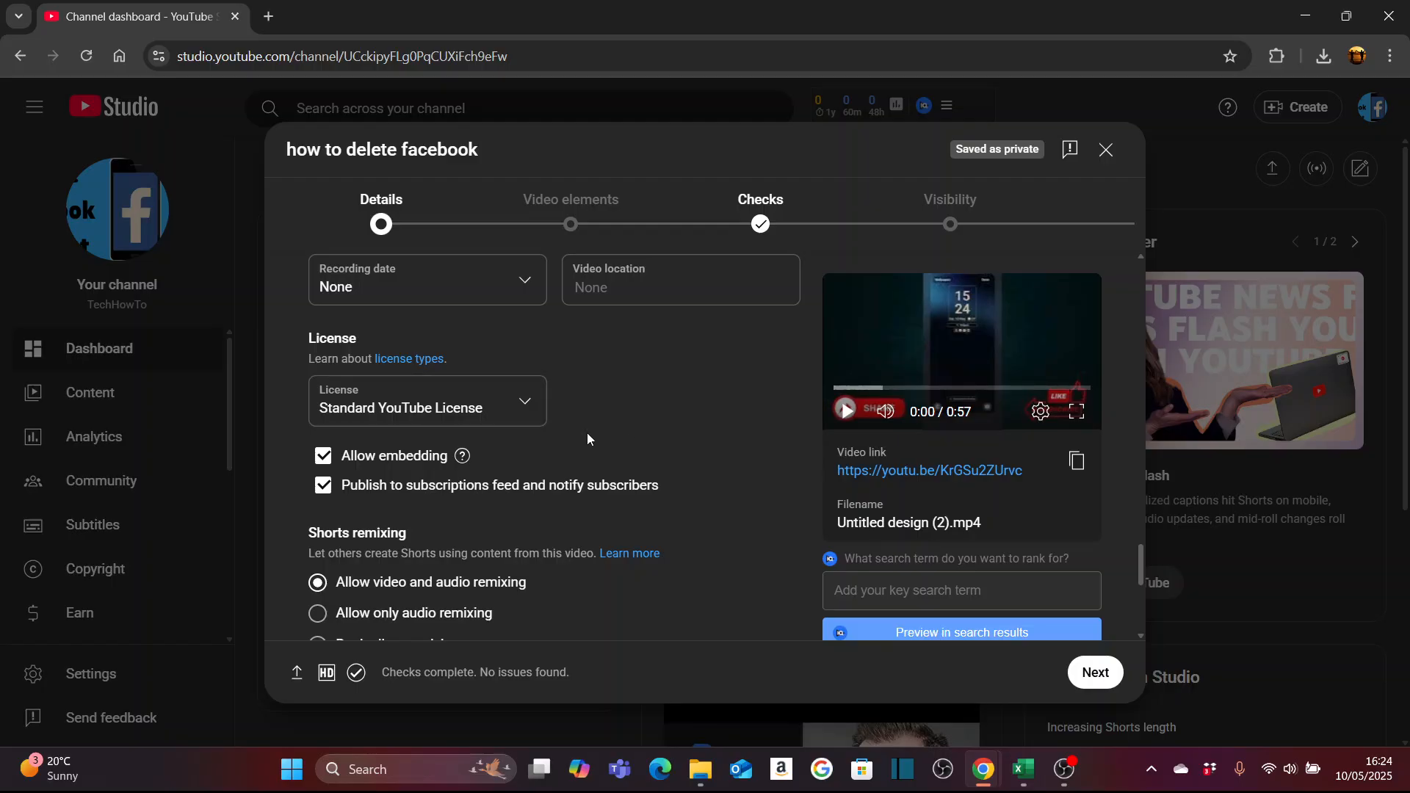
pyautogui.scroll(-1, 558, 433)
pyautogui.scroll(-1, 512, 416)
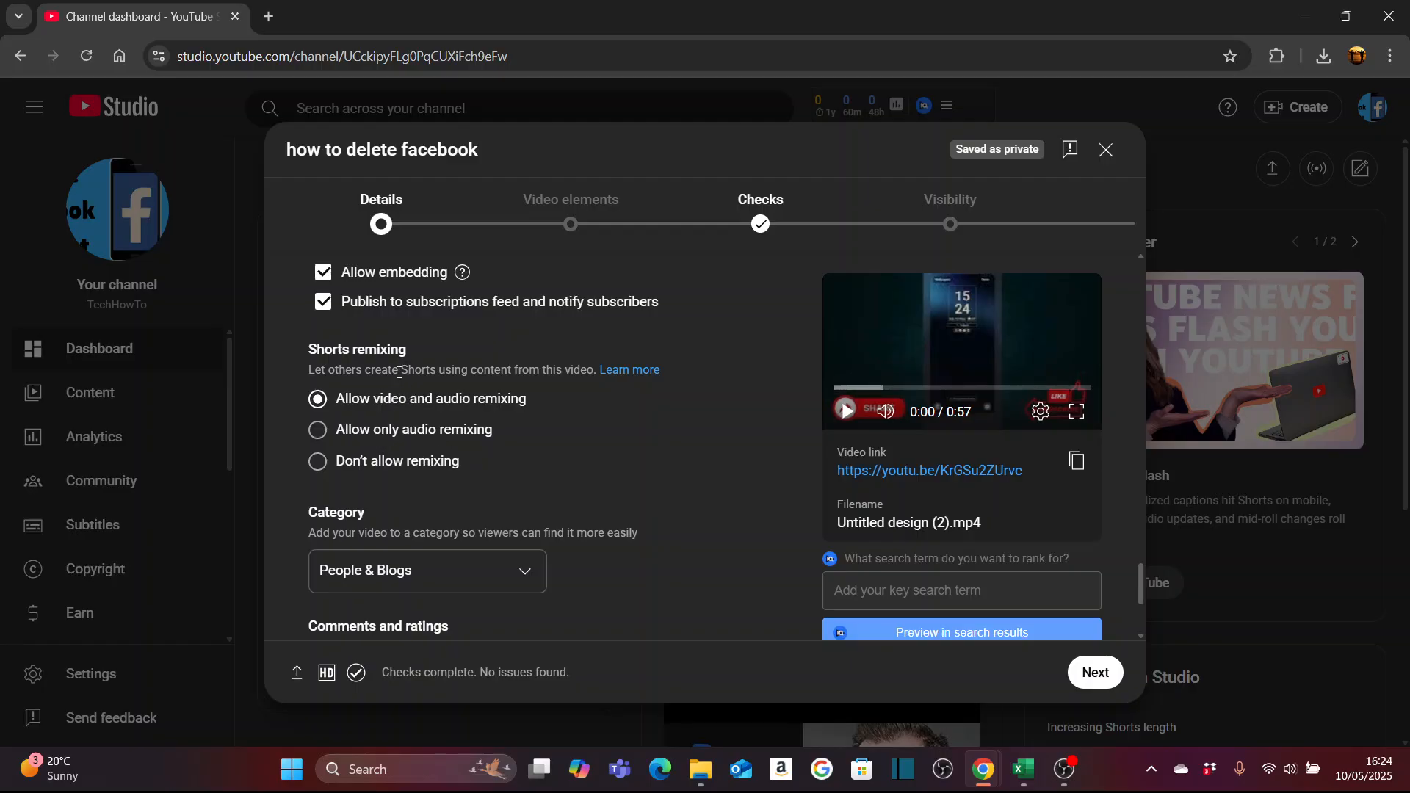
pyautogui.scroll(-1, 539, 453)
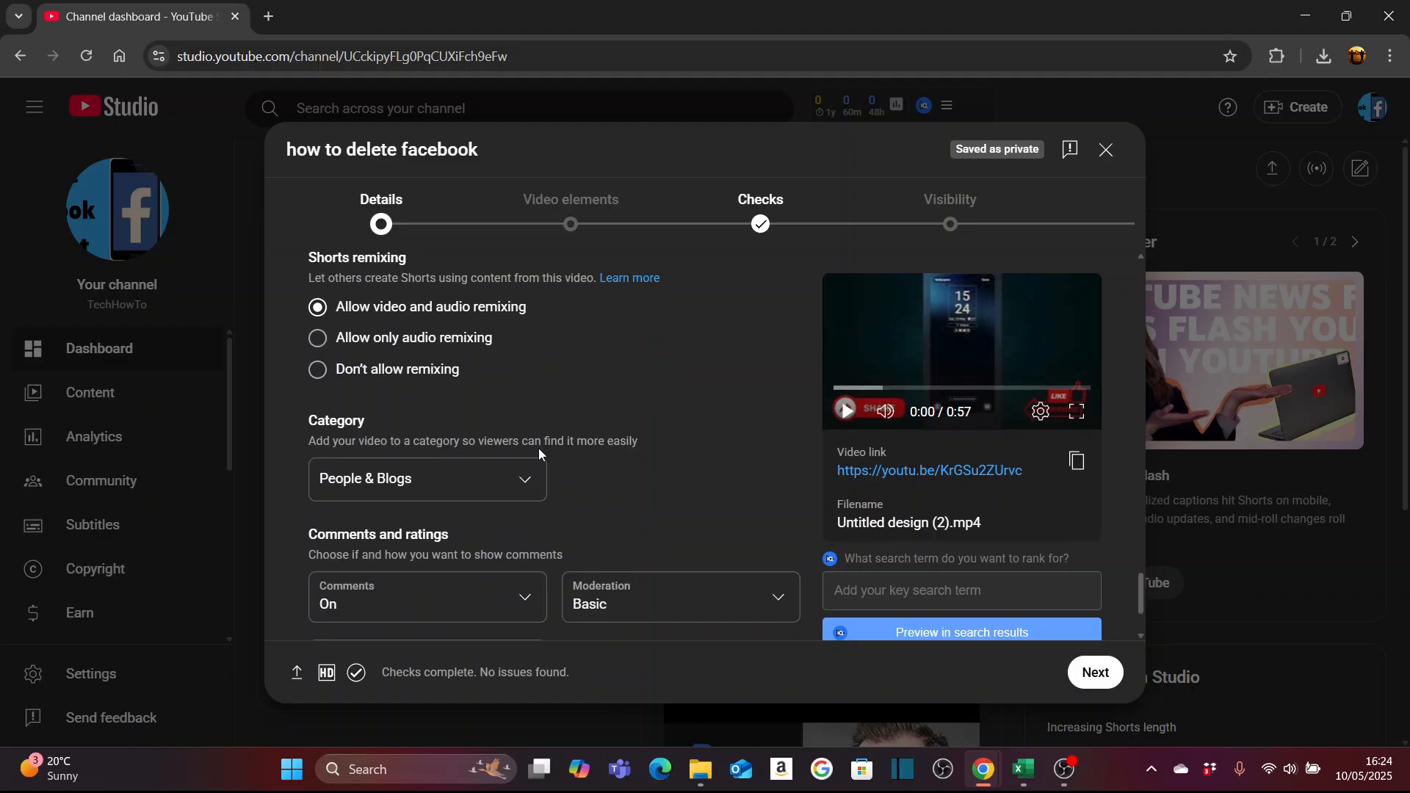
# - Set the video's category to Comedy
pyautogui.scroll(-2, 539, 453)
pyautogui.click(501, 341)
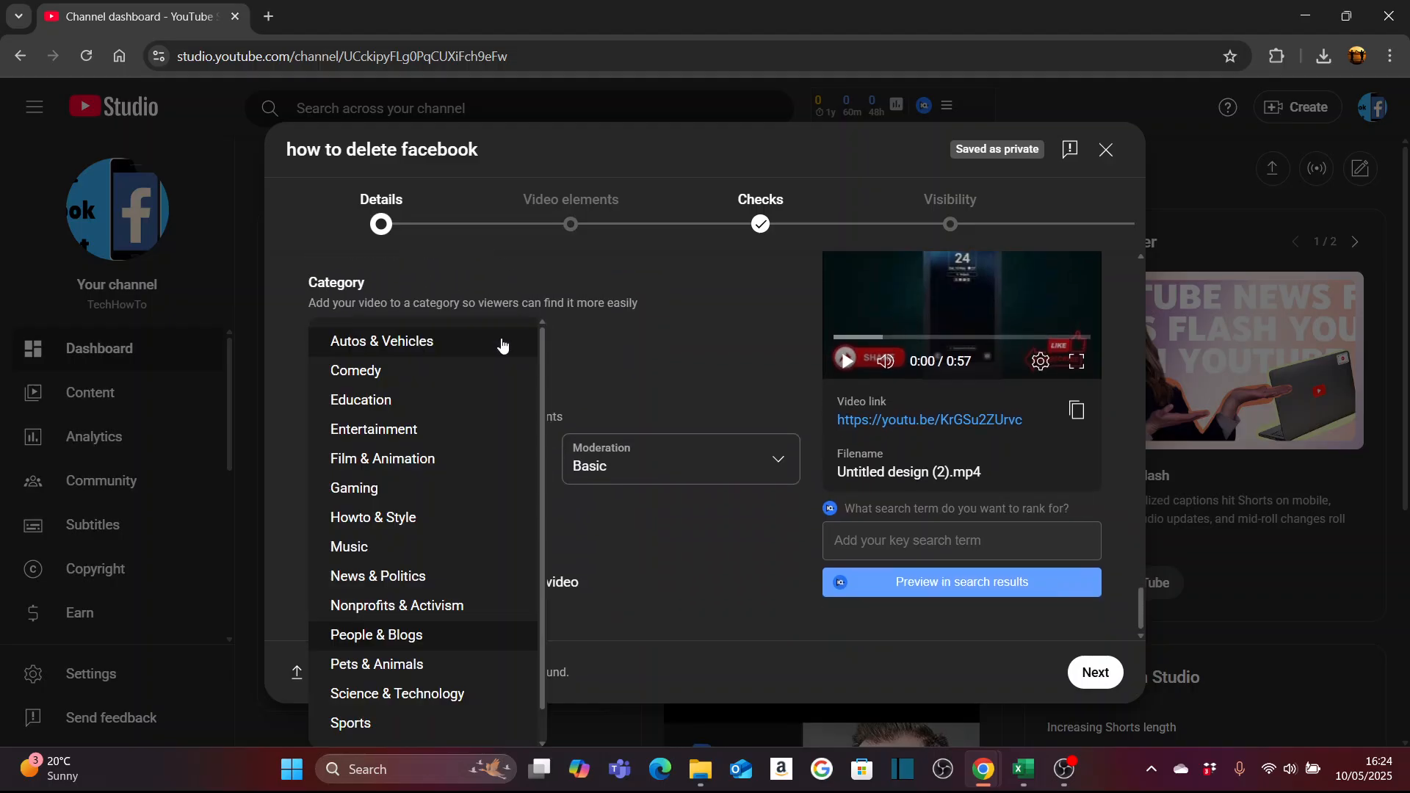
pyautogui.click(384, 371)
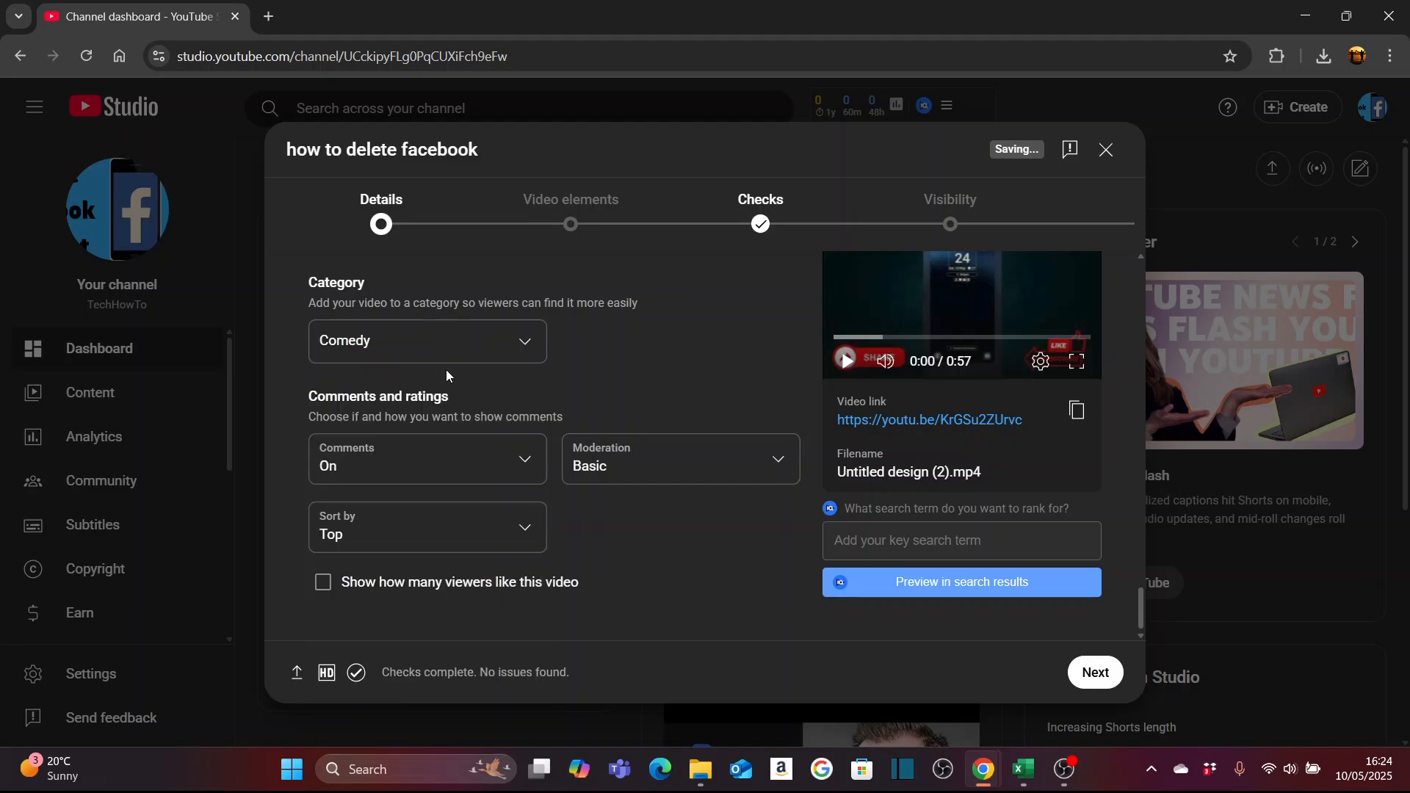
# - Check the comment choices, keep comments on, and enable showing how many viewers like this video
pyautogui.click(460, 466)
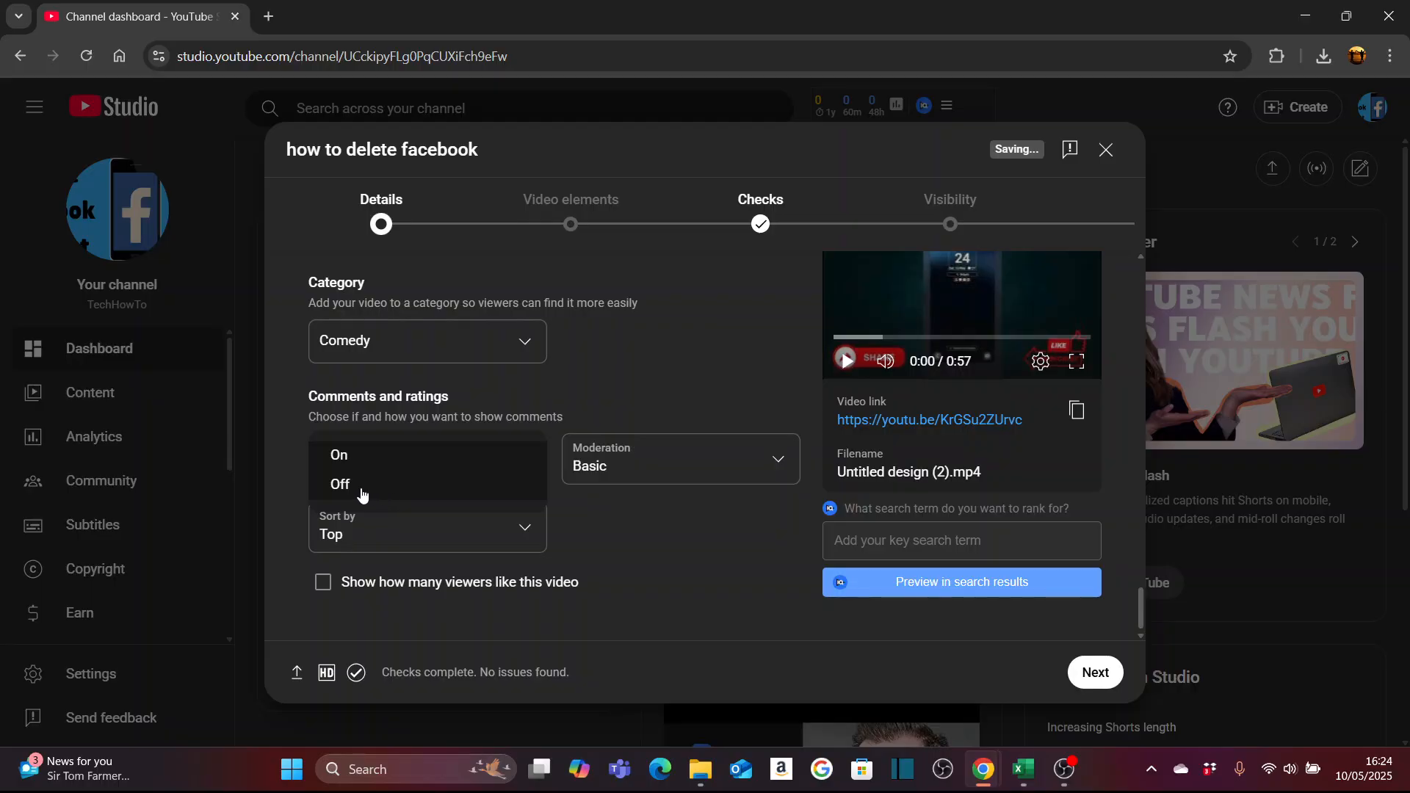
pyautogui.click(654, 389)
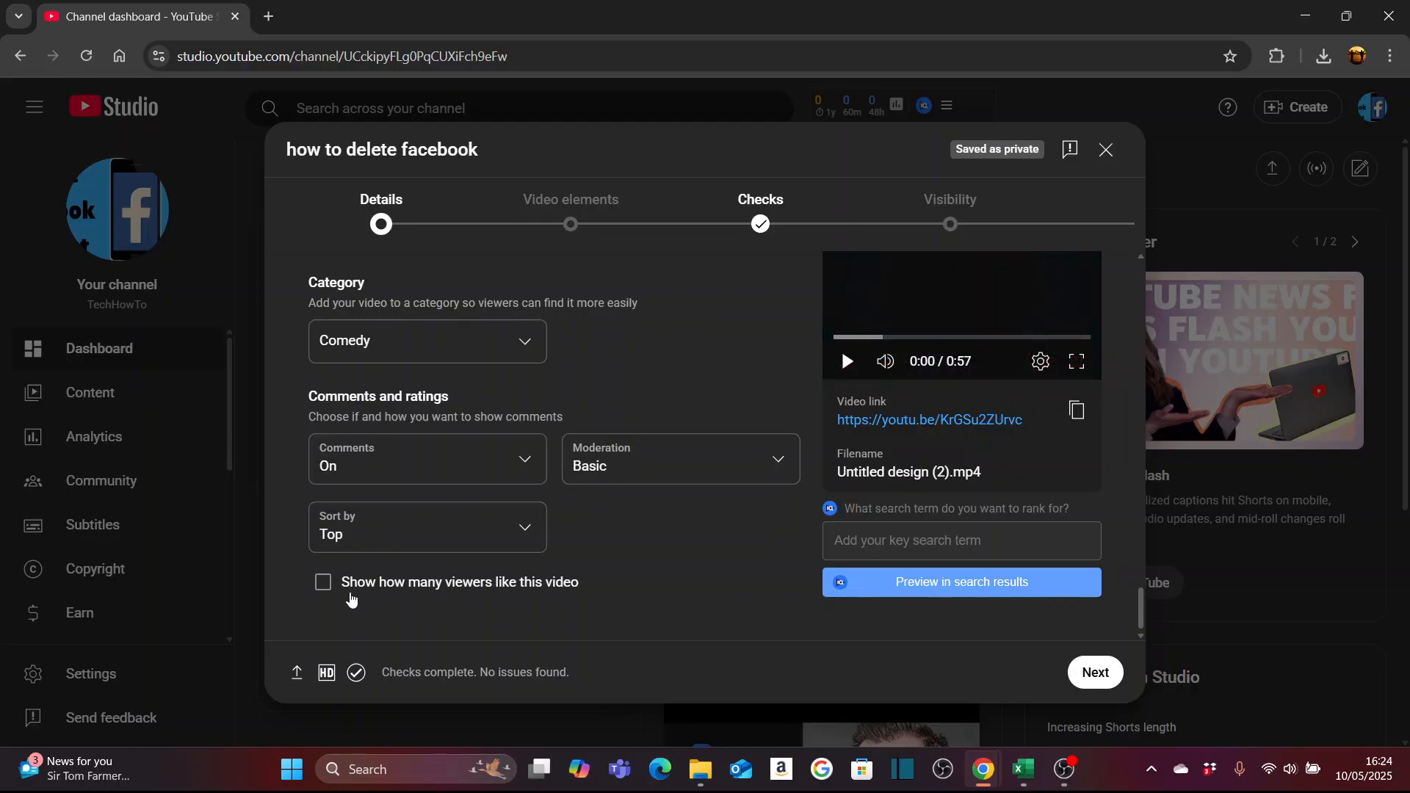
pyautogui.click(325, 595)
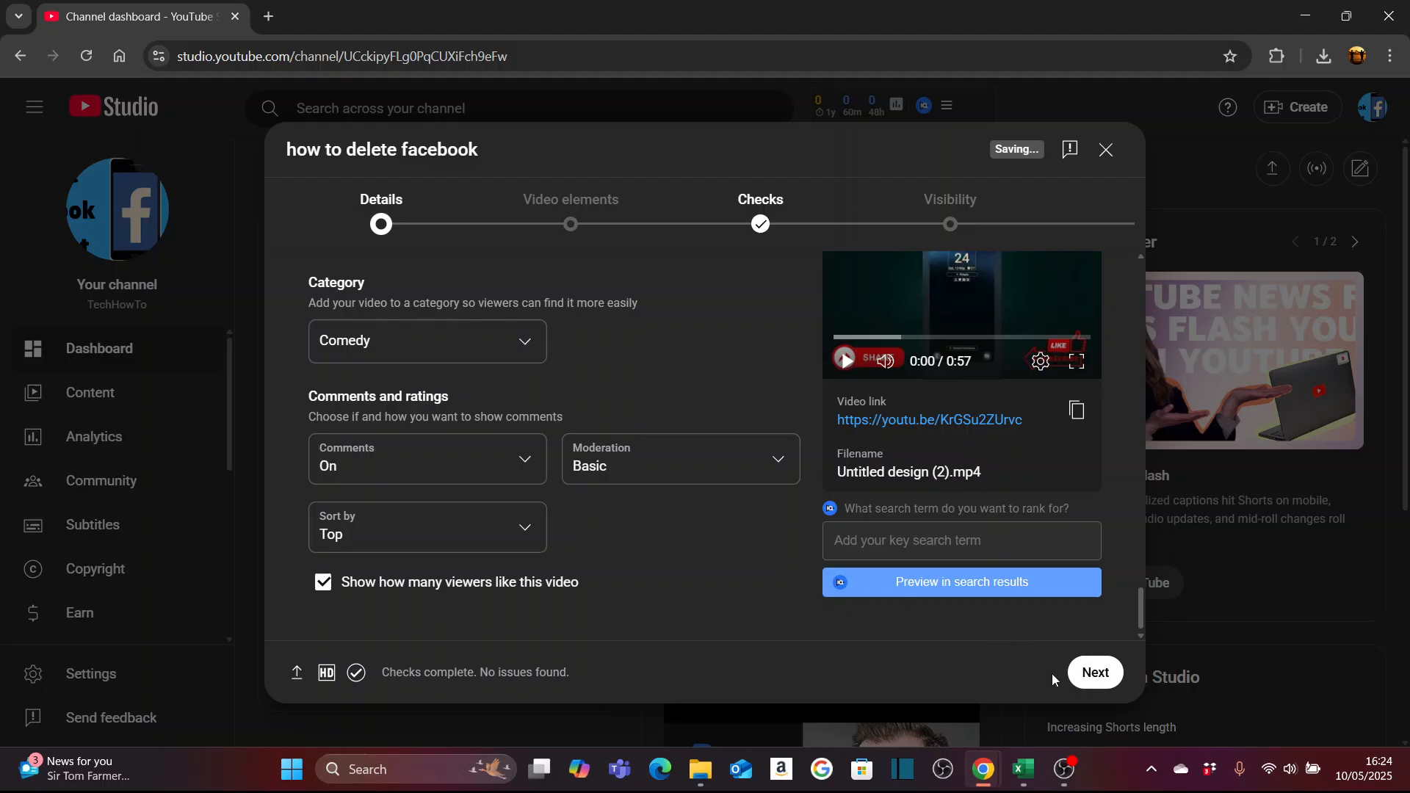
# - Proceed to the video elements and add an end screen using the 1 video, 1 subscribe template
pyautogui.click(1092, 683)
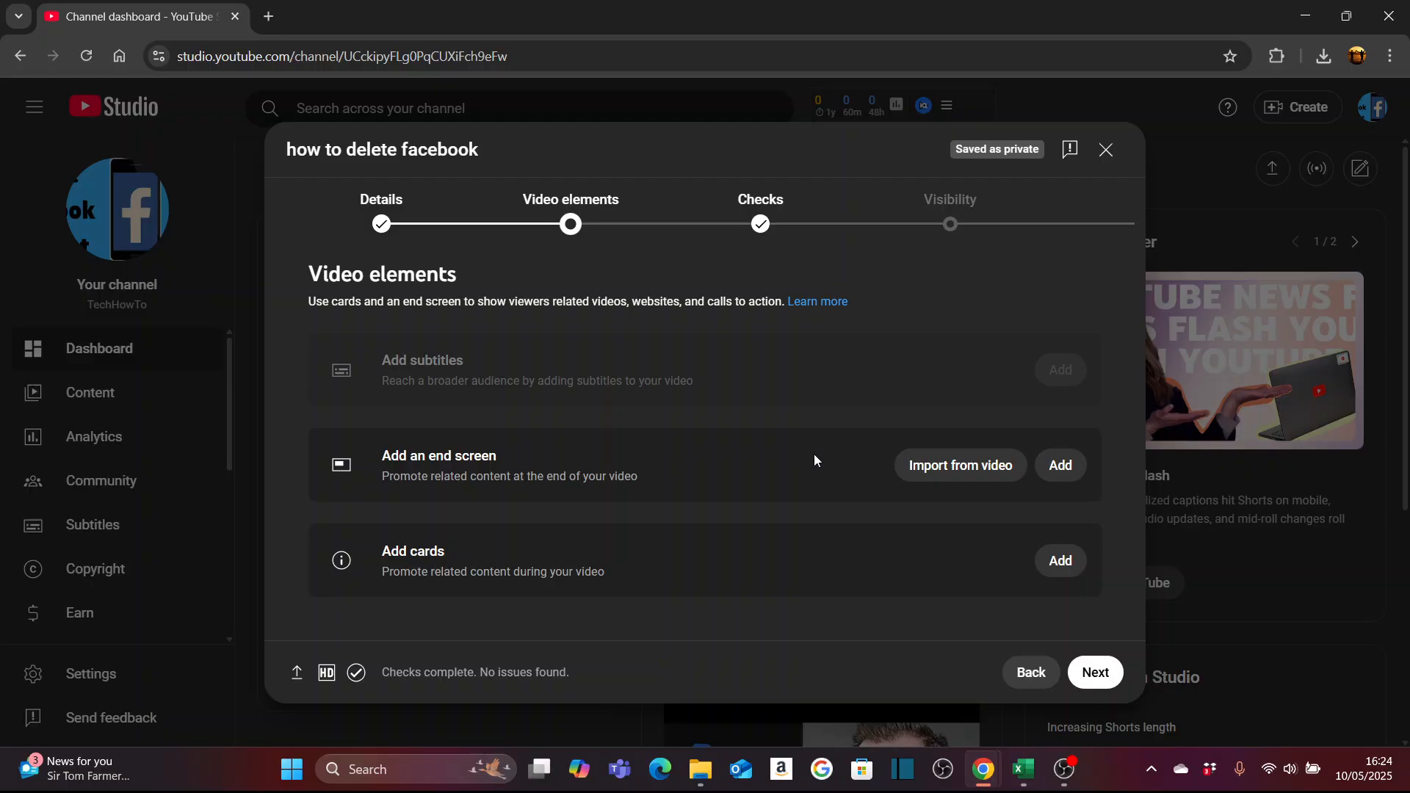
pyautogui.click(1063, 466)
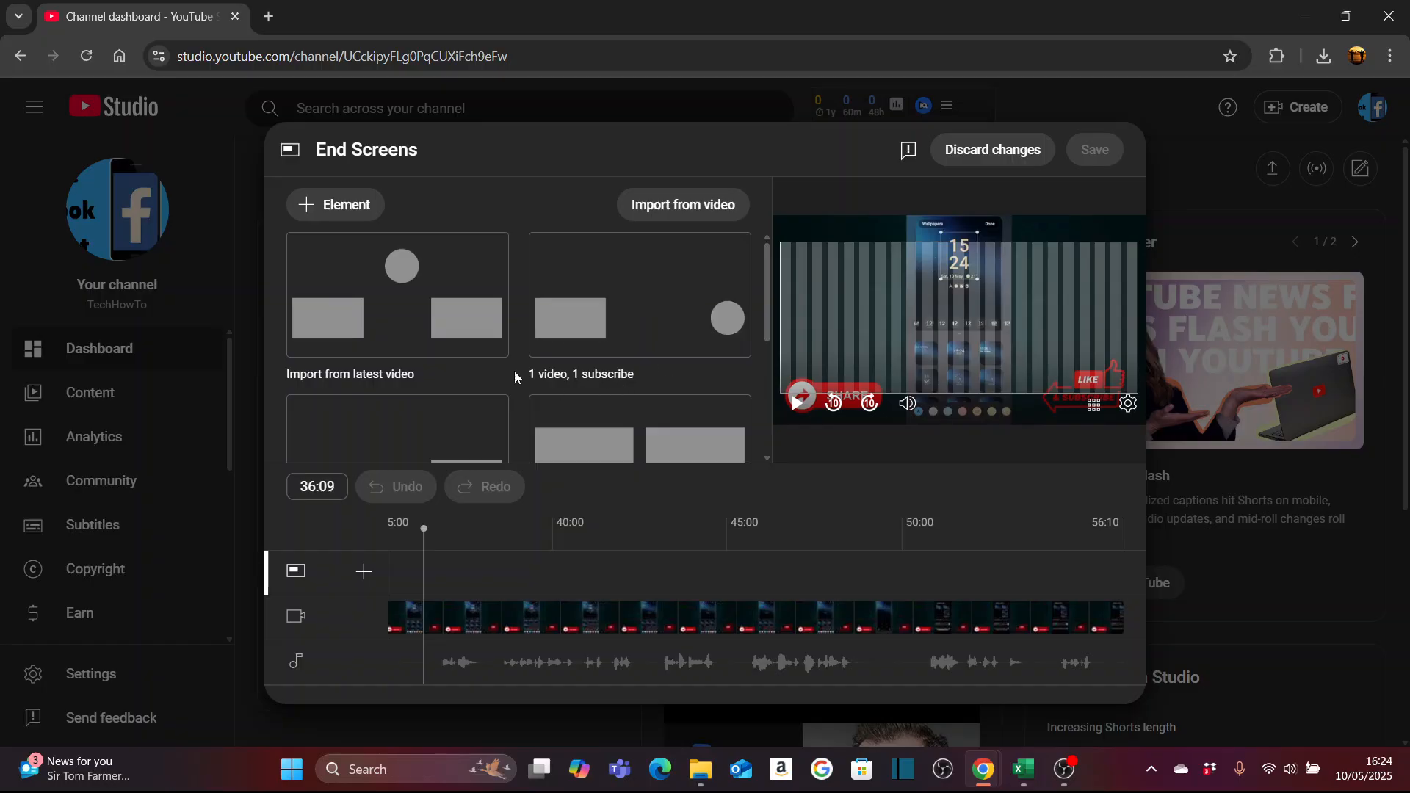
pyautogui.click(676, 324)
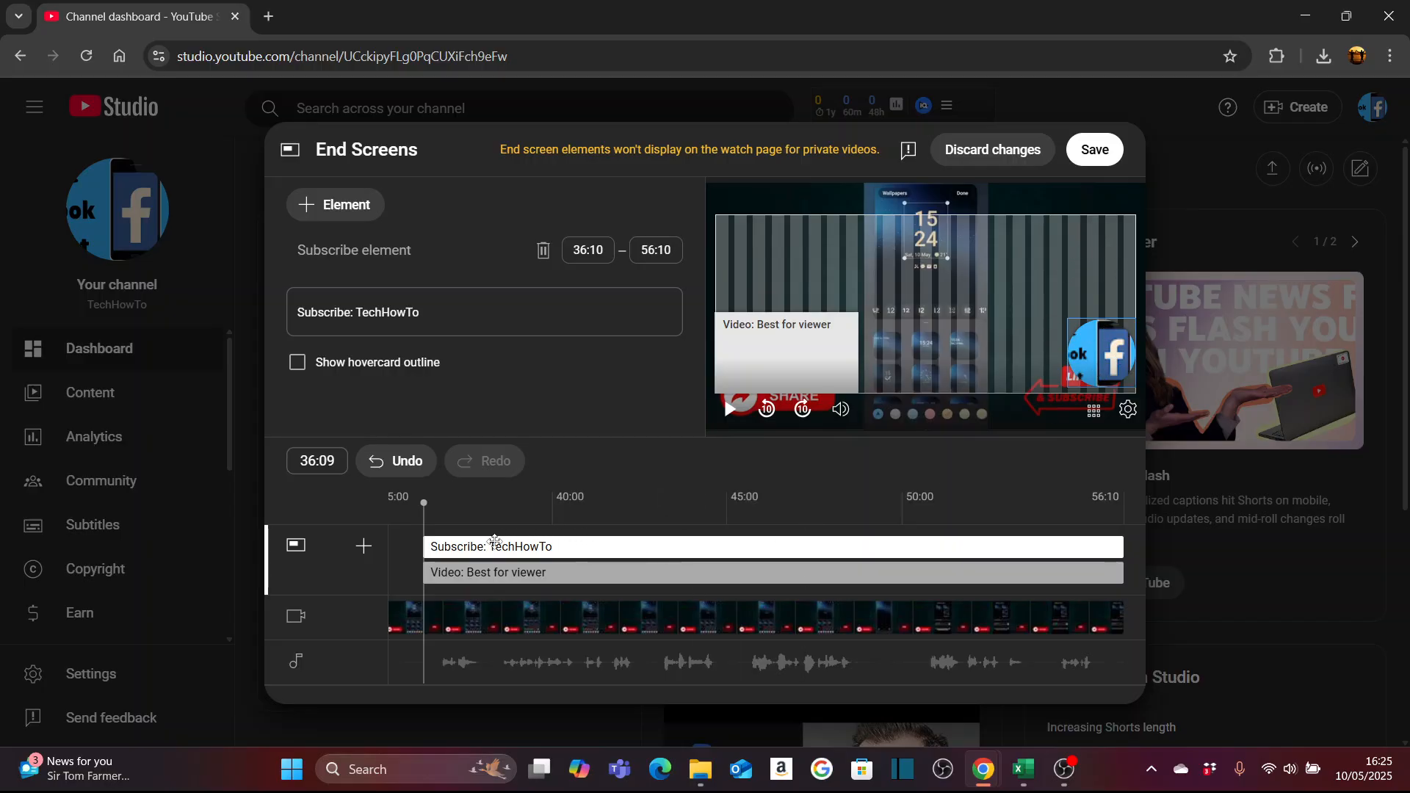
# - Trim the end screen's subscribe element to start at 50:28 and its video element at 50:06, and save the end screen
pyautogui.moveTo(430, 547); pyautogui.dragTo(942, 546)
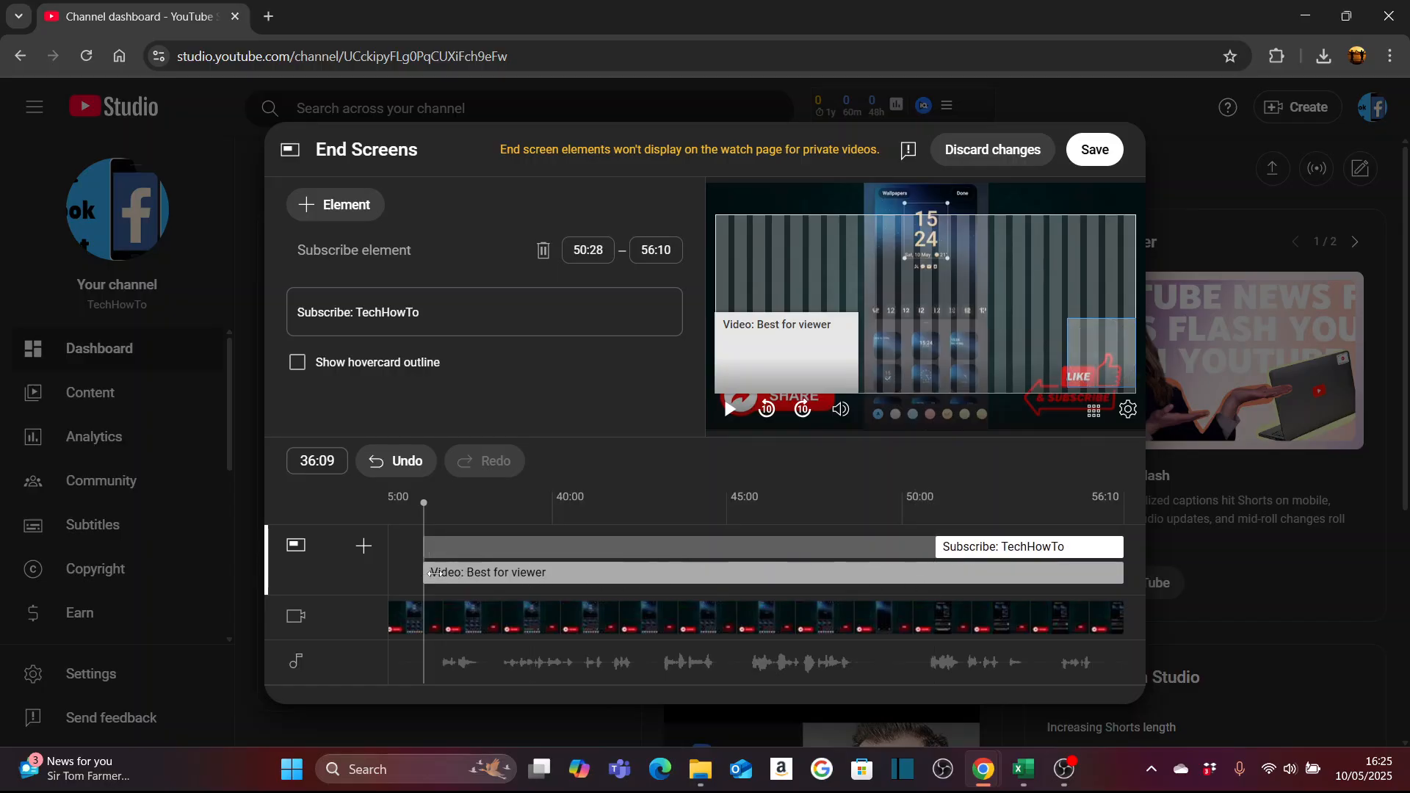
pyautogui.moveTo(430, 573); pyautogui.dragTo(911, 573)
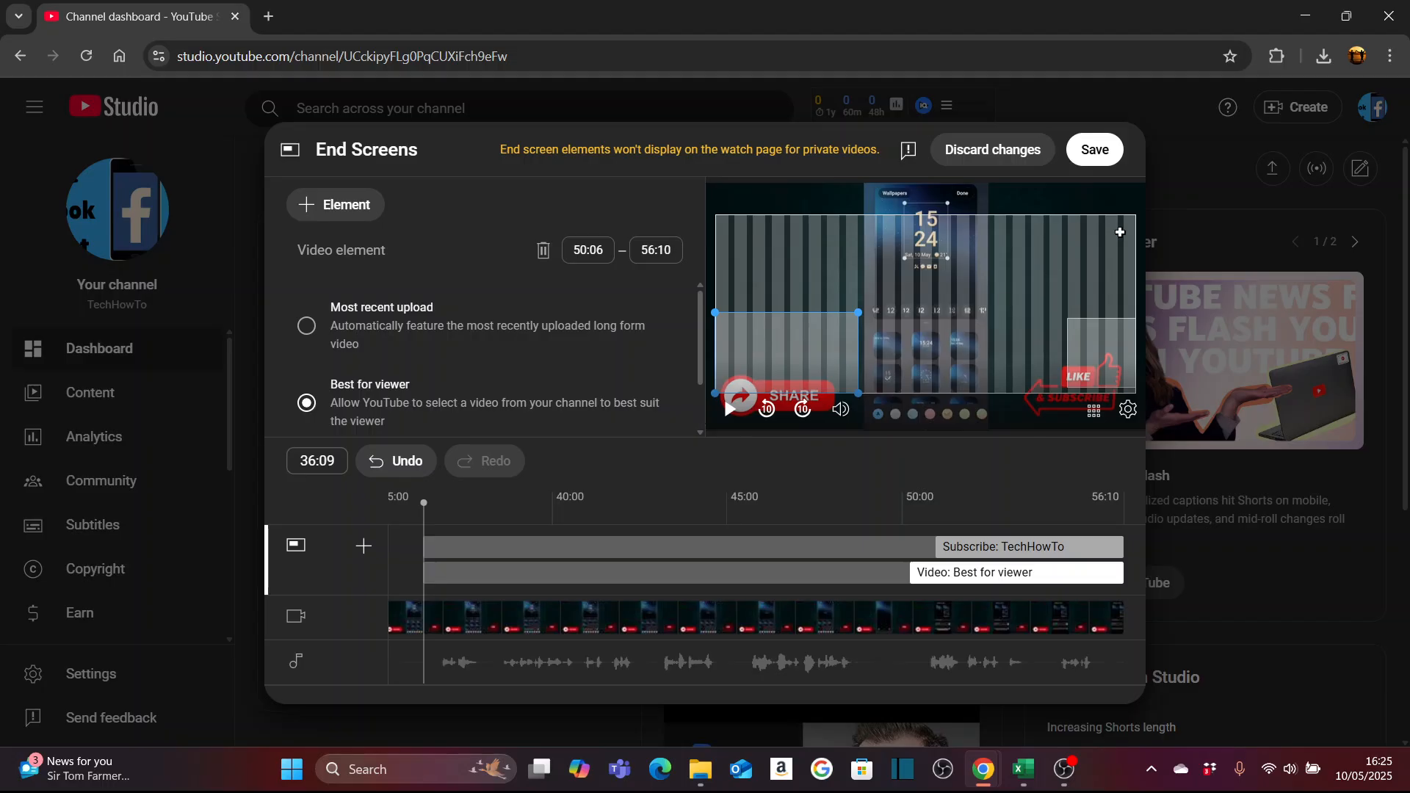
pyautogui.click(1093, 151)
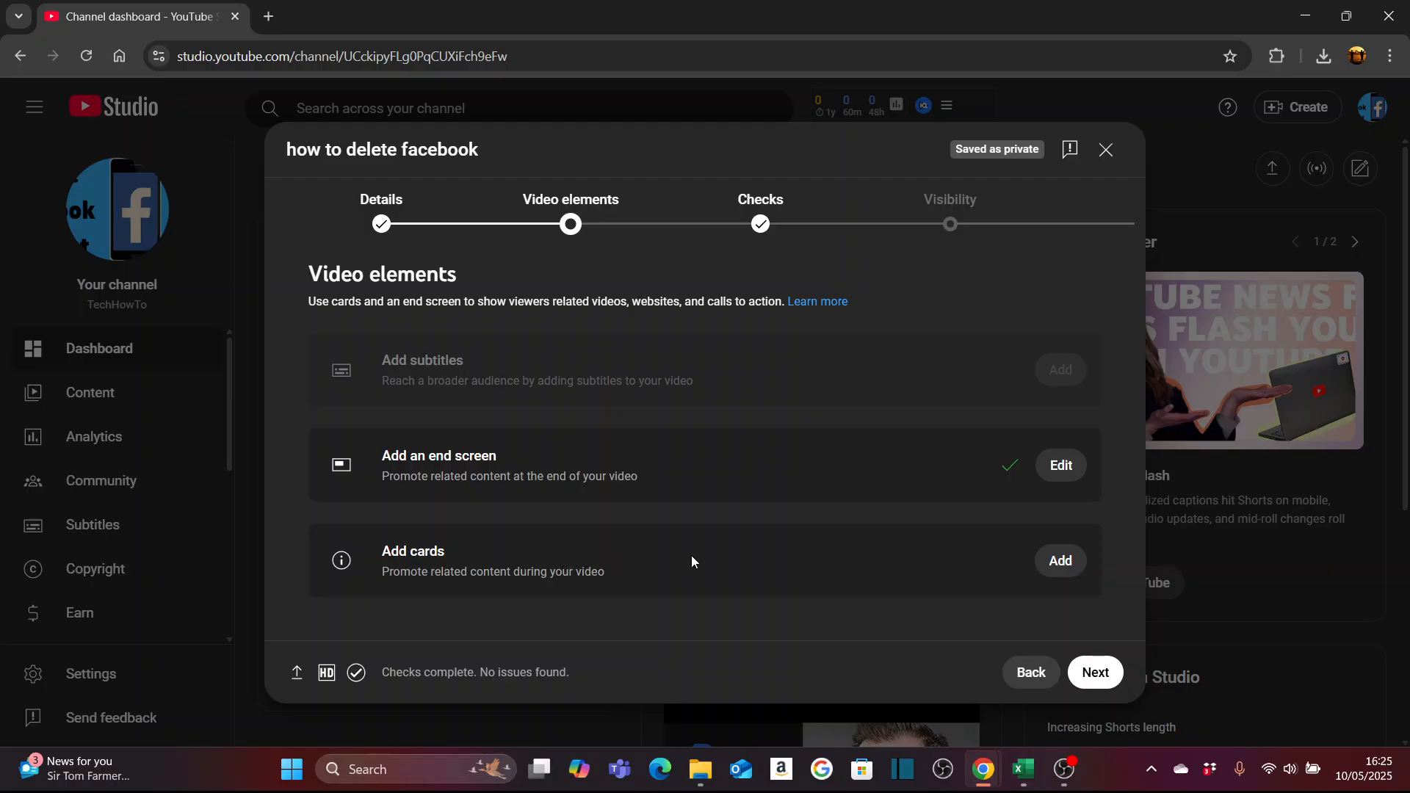
# - Skip adding cards, continue past the copyright checks to the visibility settings, and review the Private, Unlisted and Public options
pyautogui.click(1102, 679)
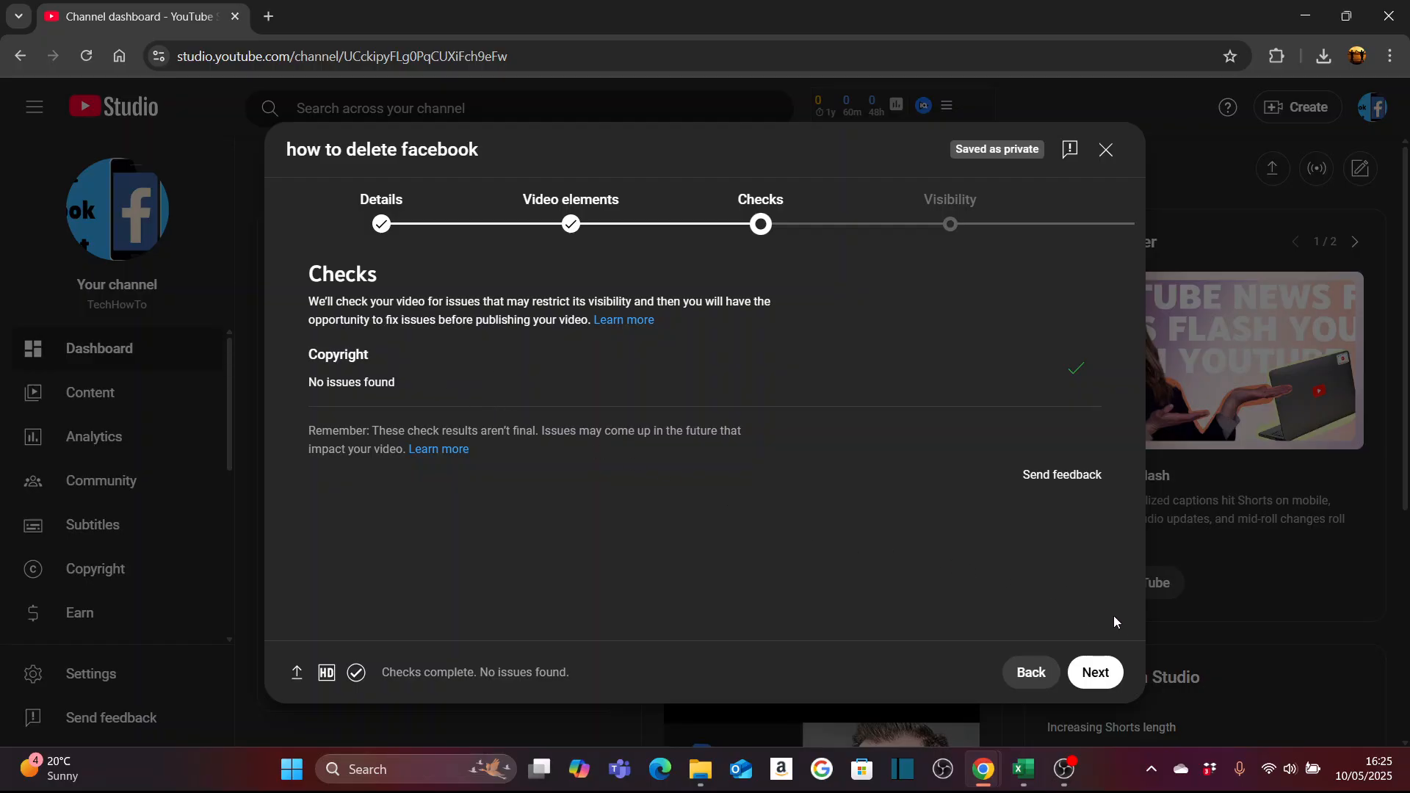
pyautogui.click(1092, 677)
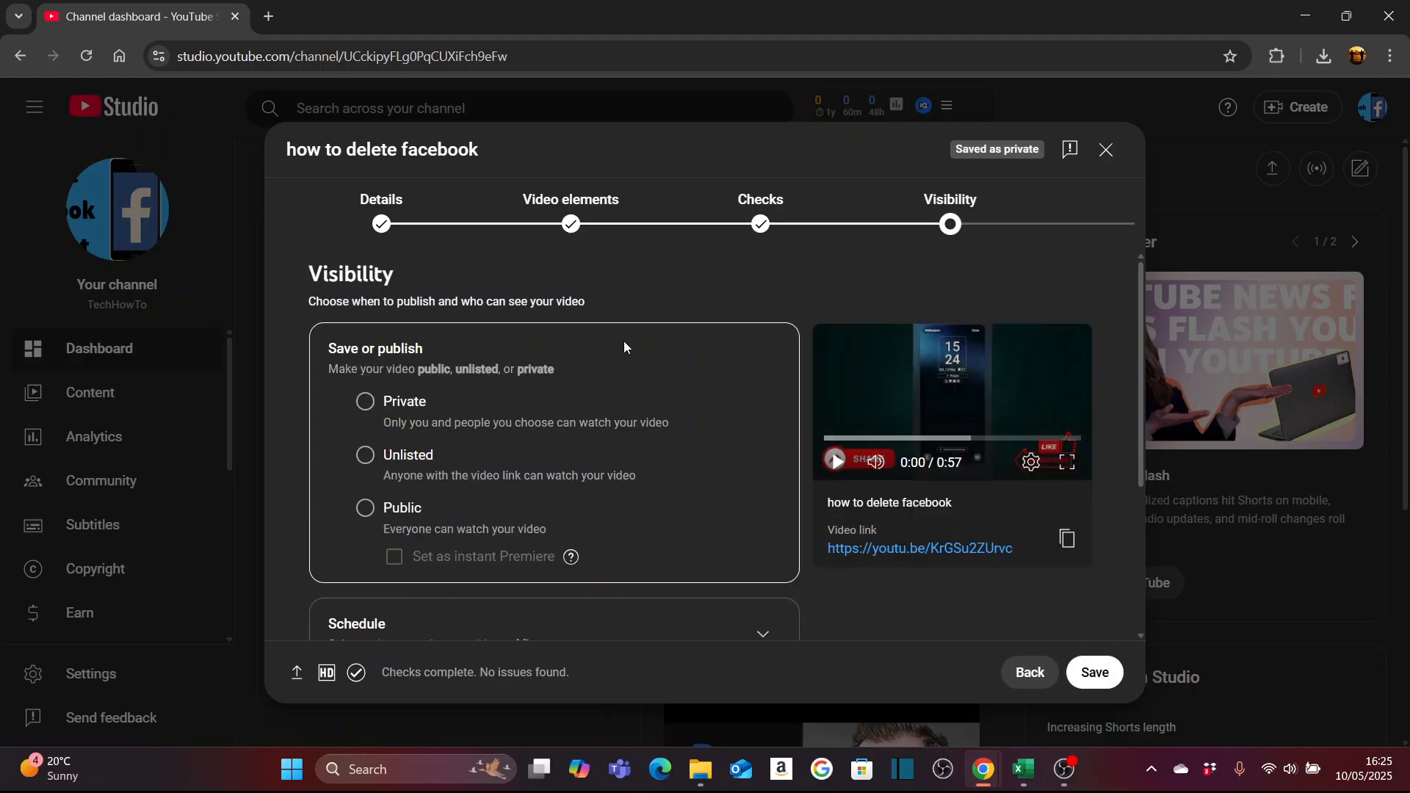
pyautogui.scroll(-1, 662, 294)
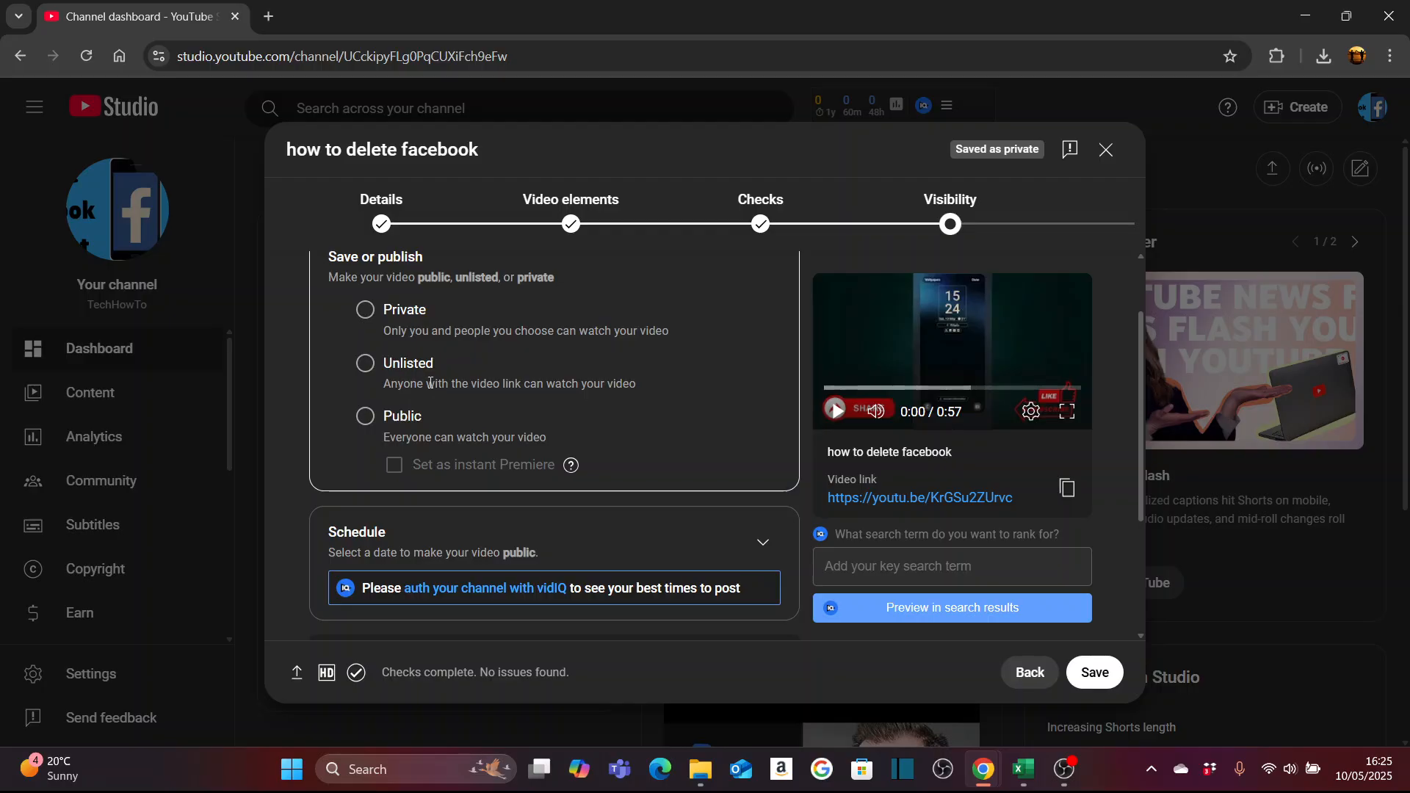
pyautogui.scroll(-1, 693, 373)
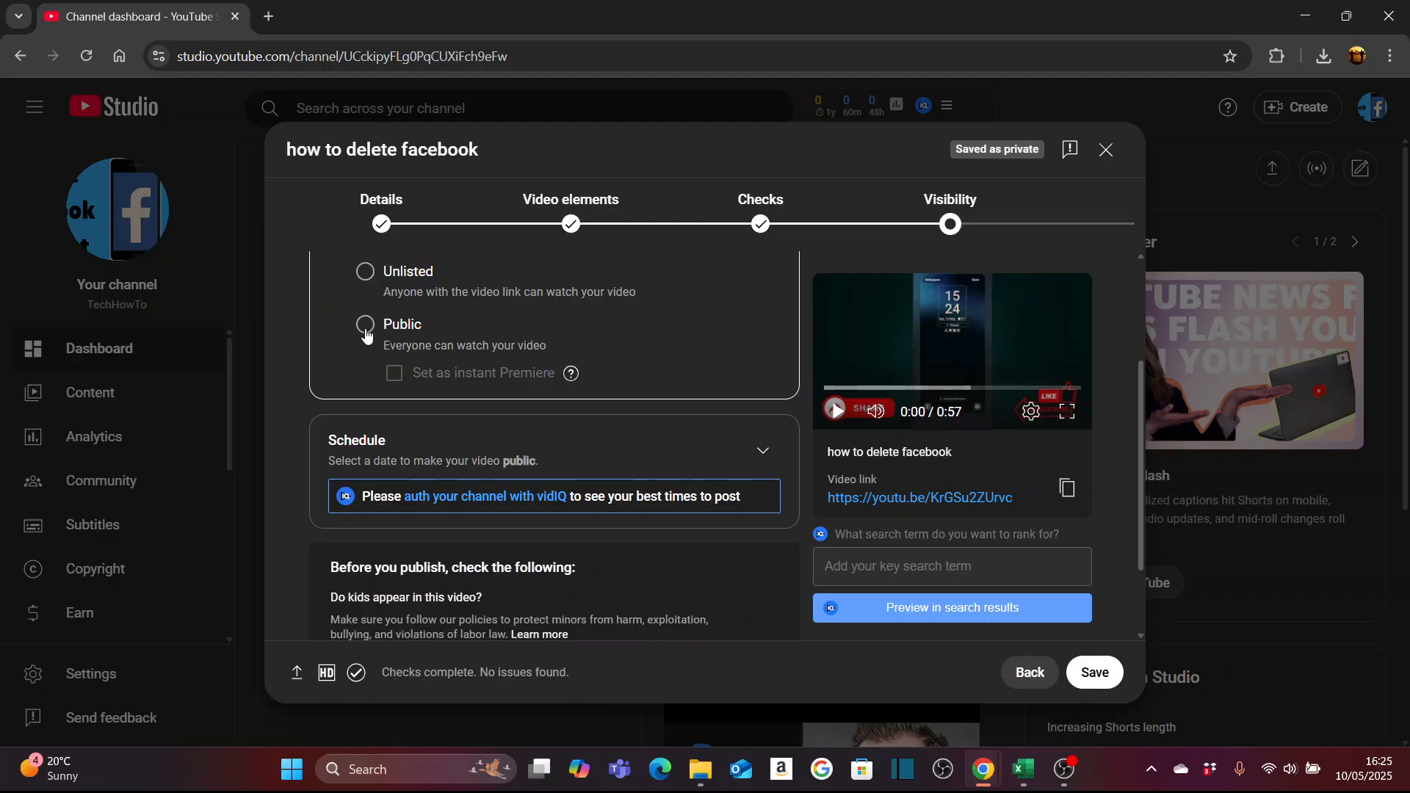
# - Schedule the video to go public on May 12, 2025 at 12:00 AM
pyautogui.click(762, 451)
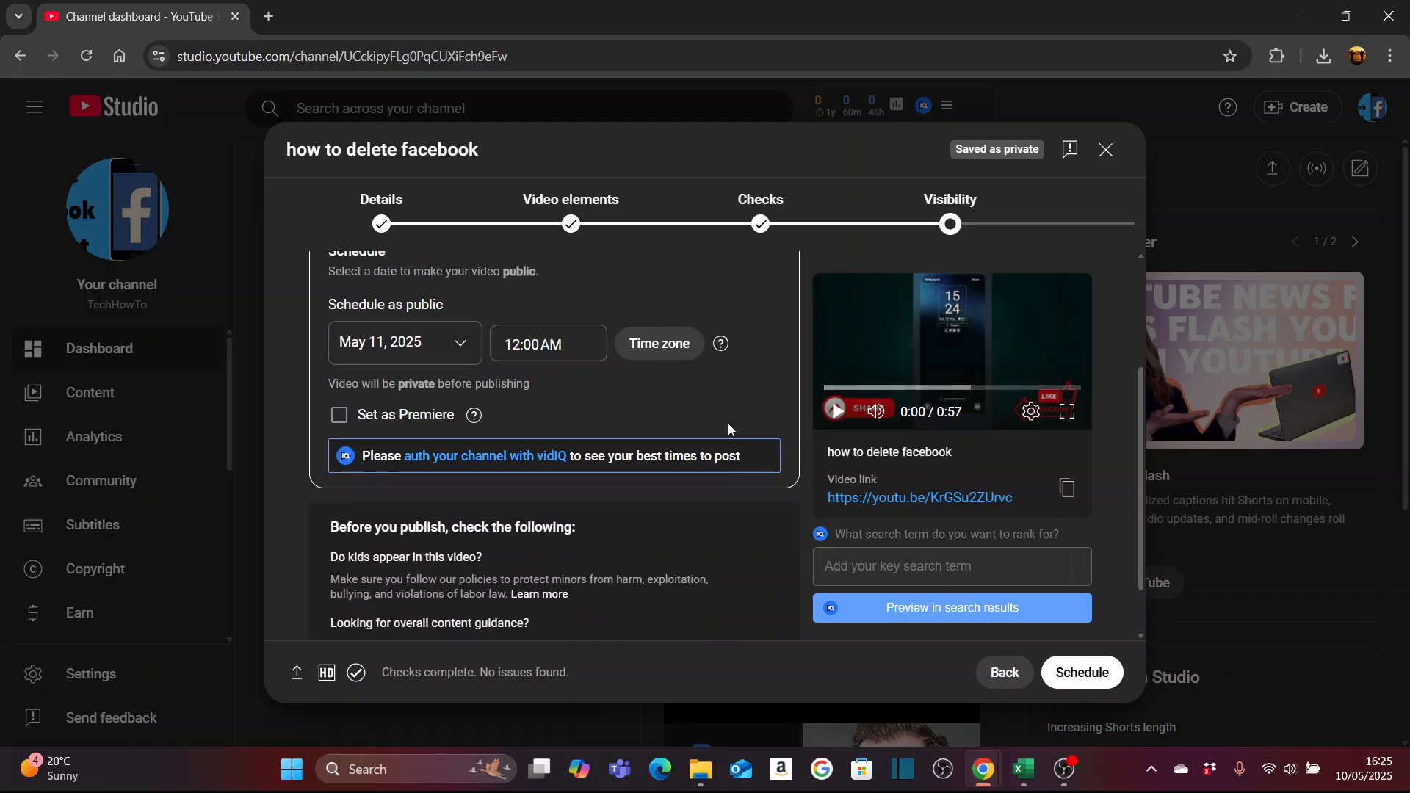
pyautogui.click(465, 347)
pyautogui.click(388, 481)
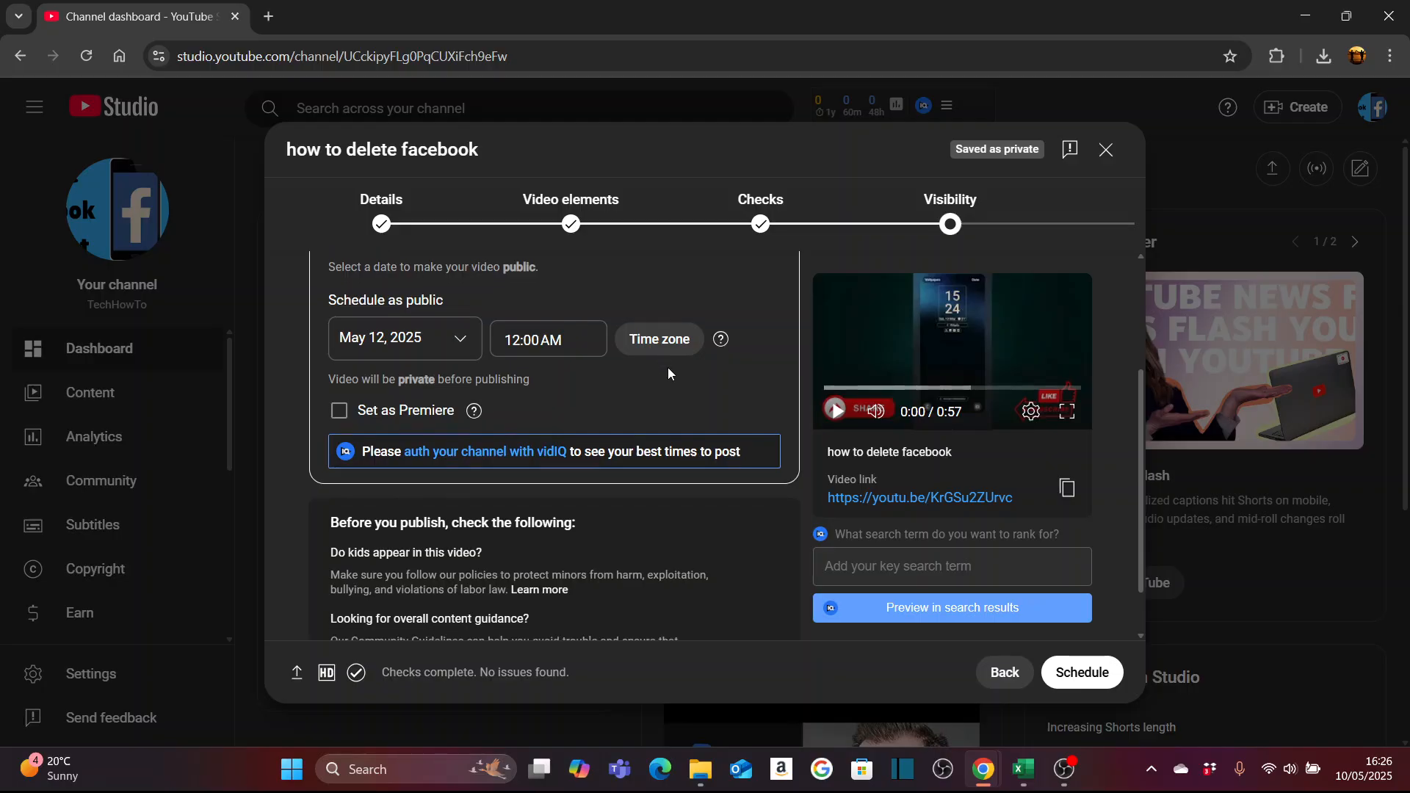
pyautogui.scroll(-1, 671, 369)
pyautogui.scroll(3, 702, 407)
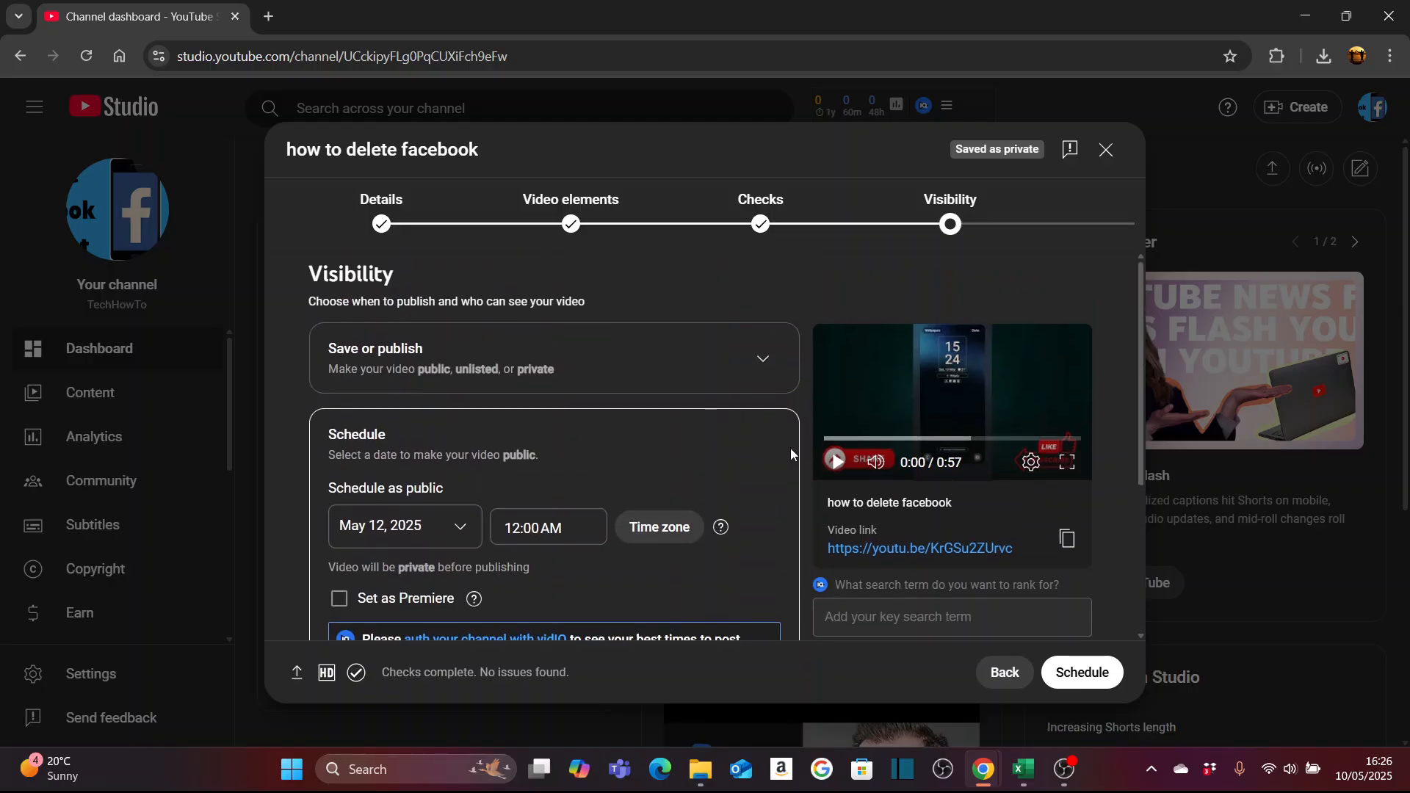
pyautogui.click(1085, 691)
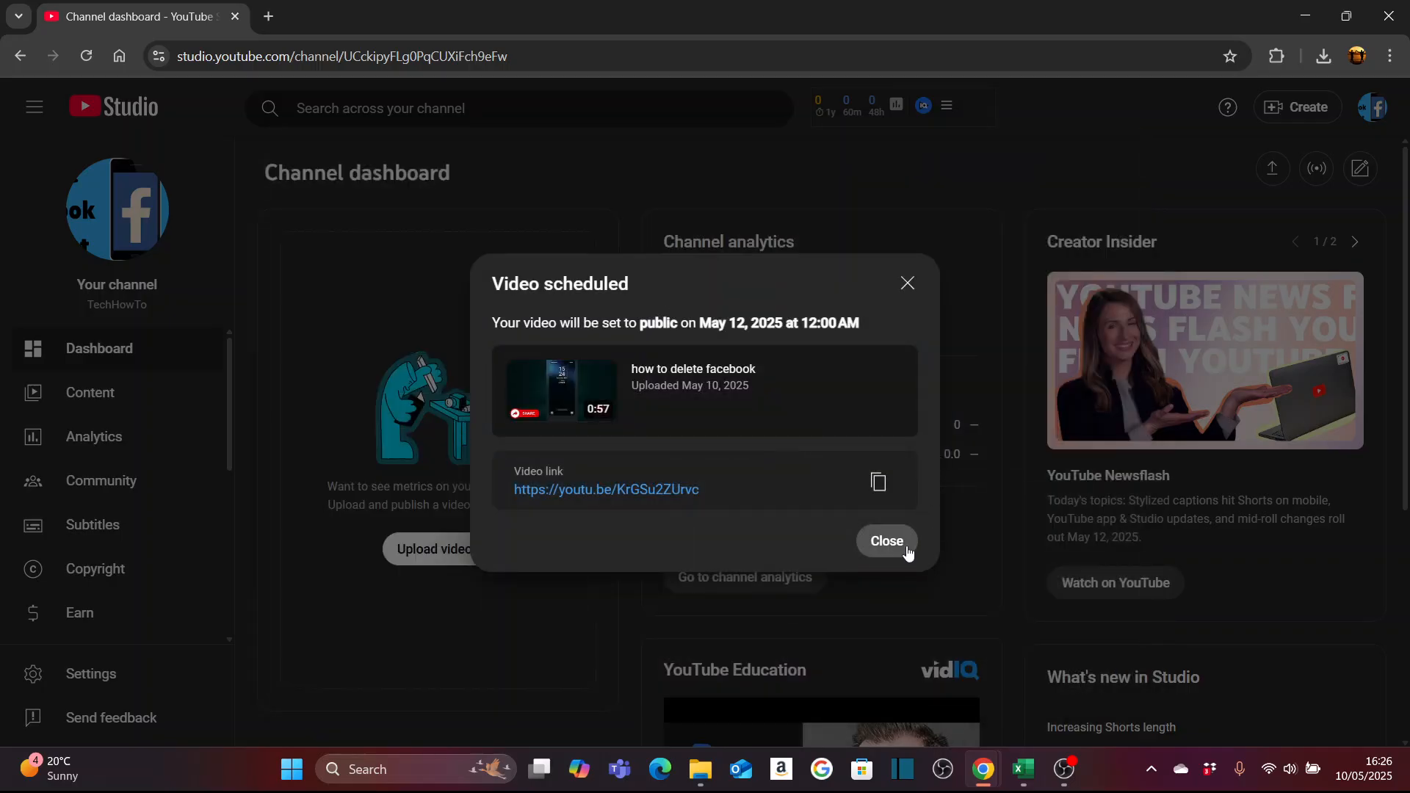
# - Close the scheduling confirmation and open the channel's content list of videos
pyautogui.click(888, 540)
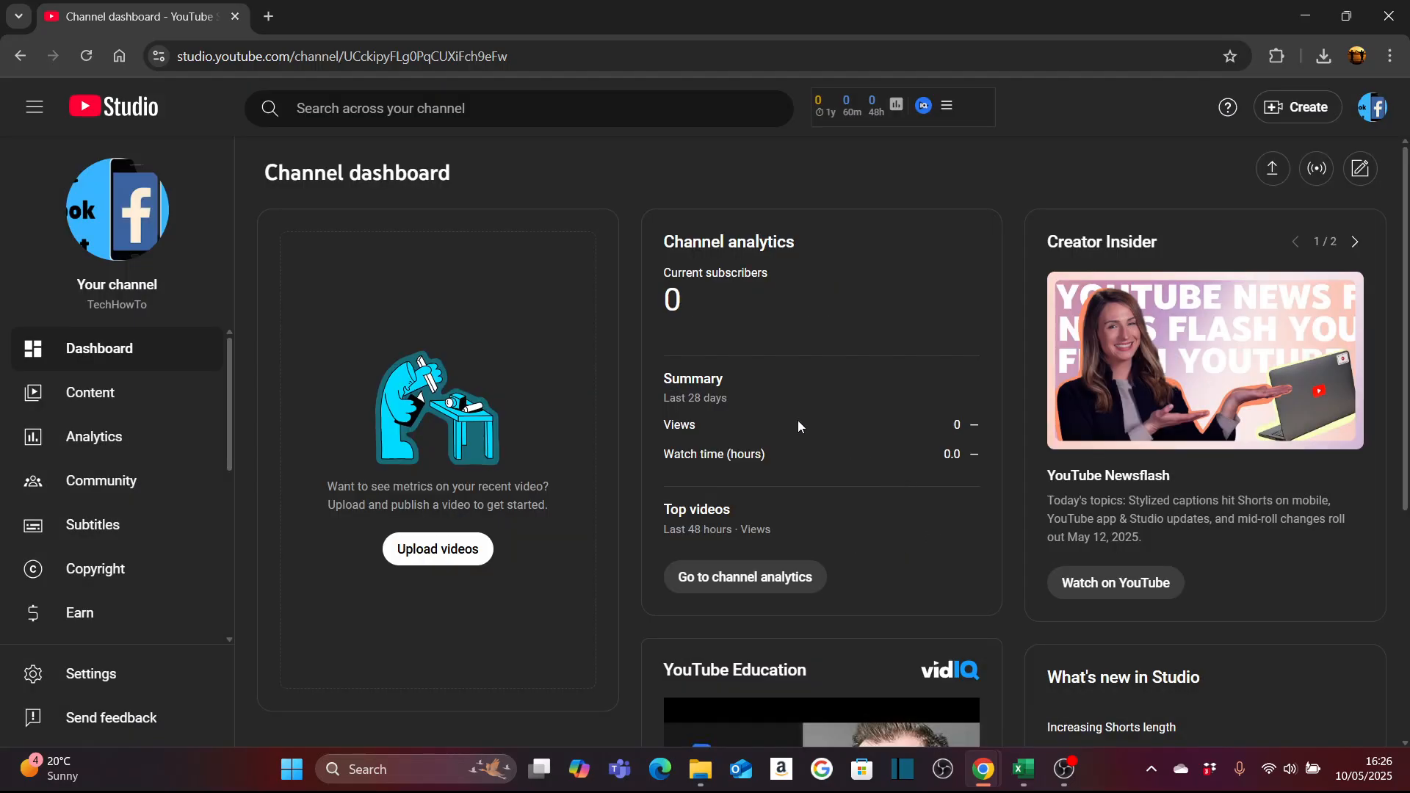
pyautogui.click(103, 395)
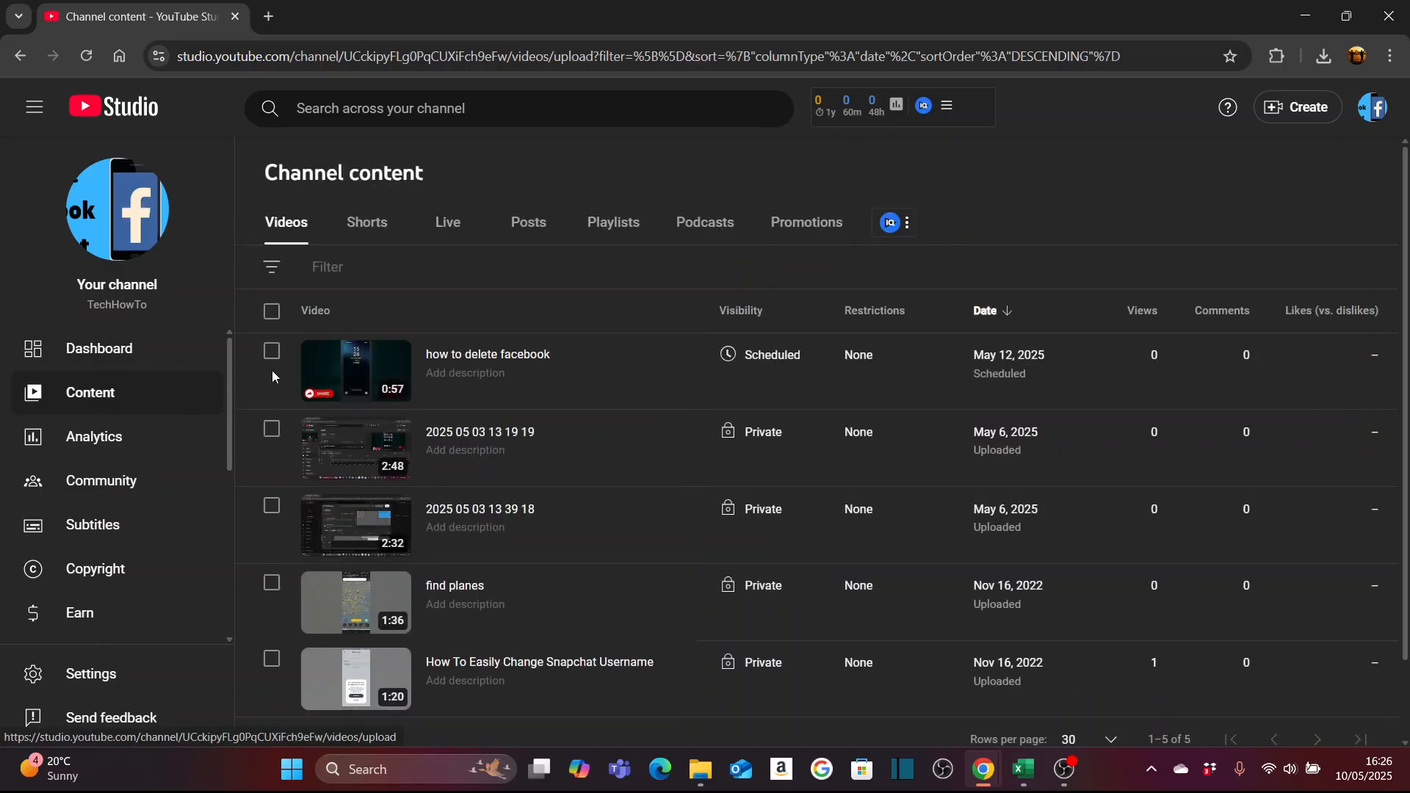